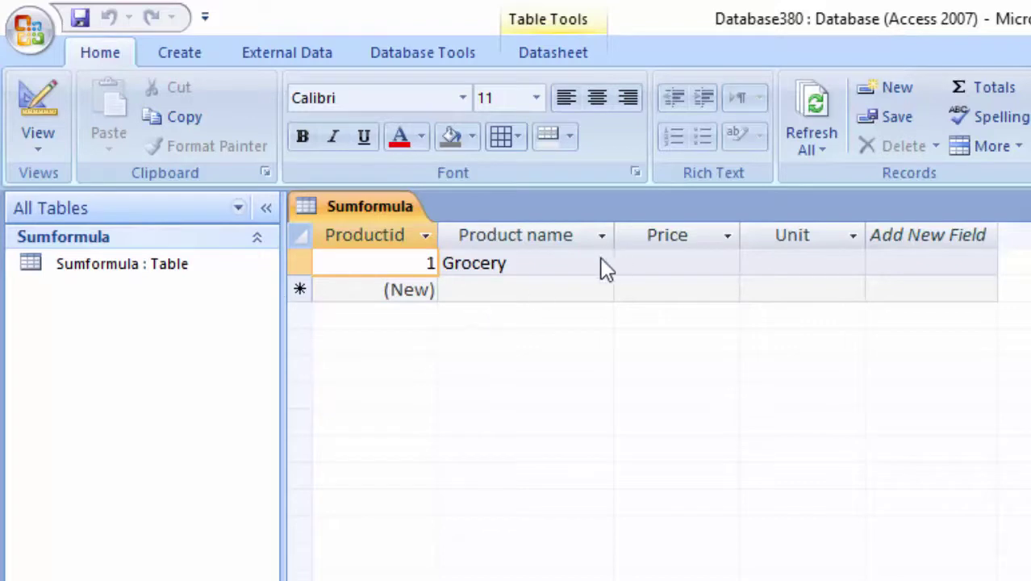
Change record 1 from Grocery to Soyabean oil, priced 80 with 6 units
left_click(552, 263)
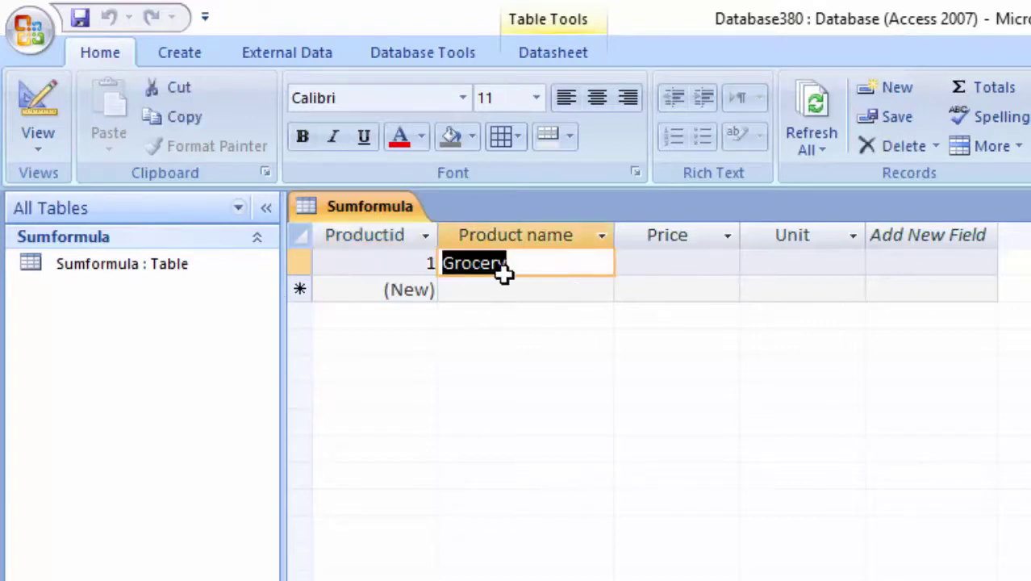
key("Delete")
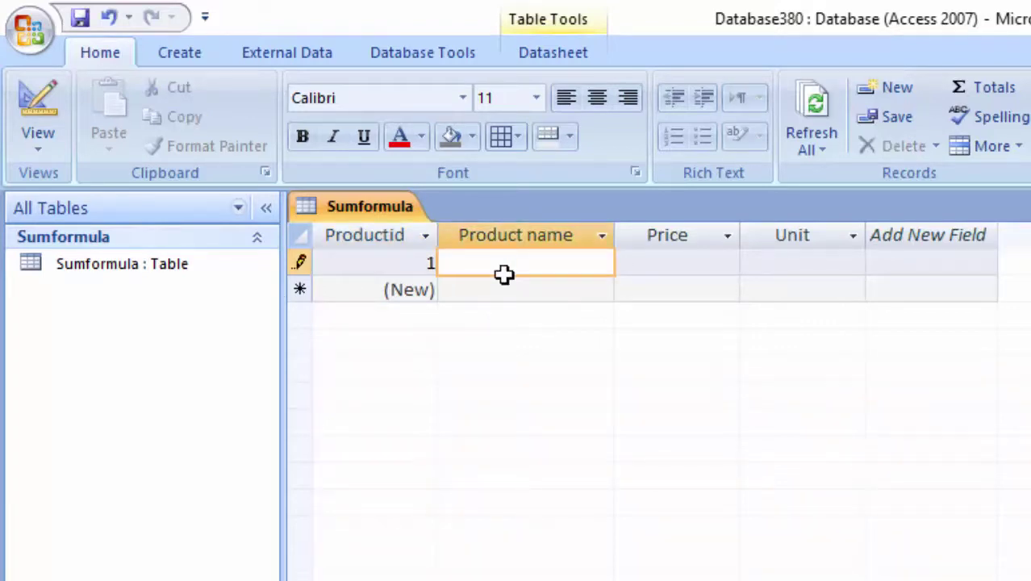
type("S")
type("oyabean oil")
key("Tab")
type("80")
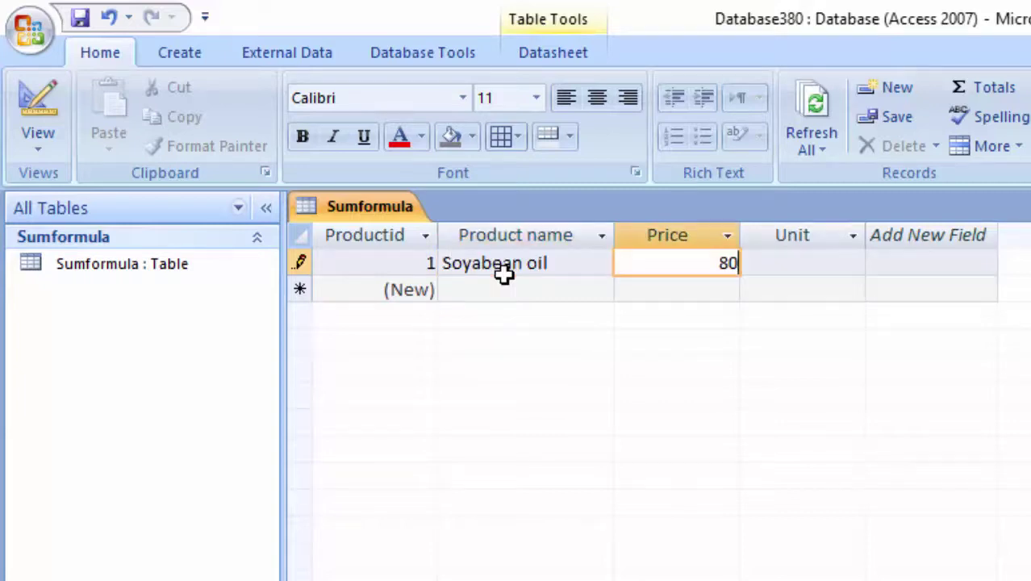
key("Tab")
type("6")
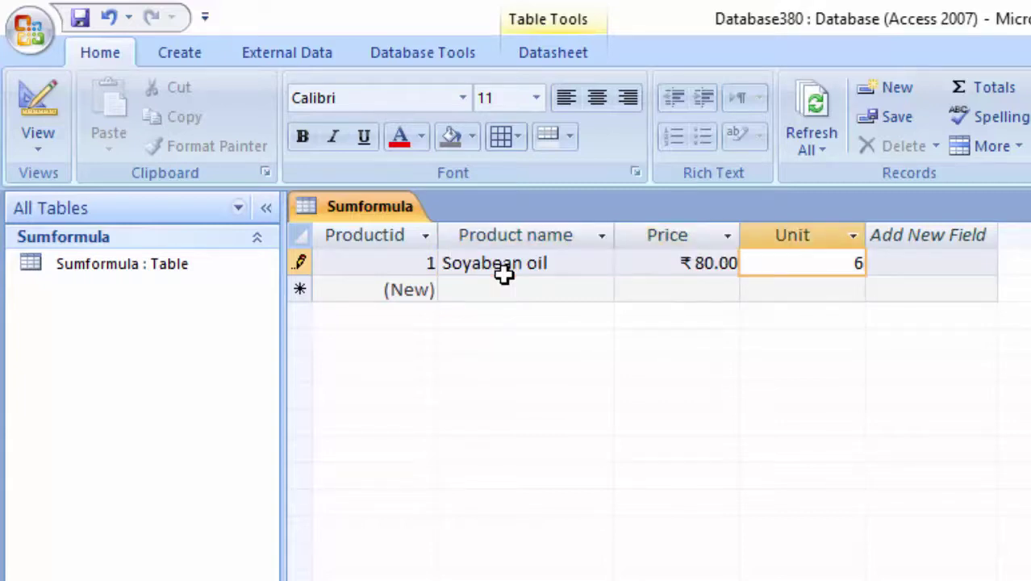
key("Tab")
key("Tab")
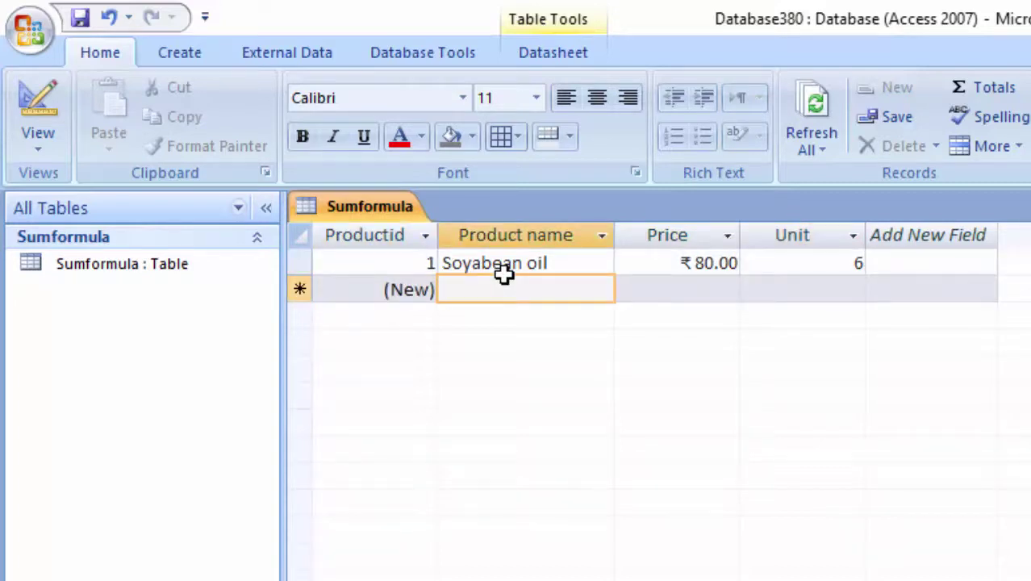
Add record 2: Dabur Honey, price 95, 7 units
type("Da")
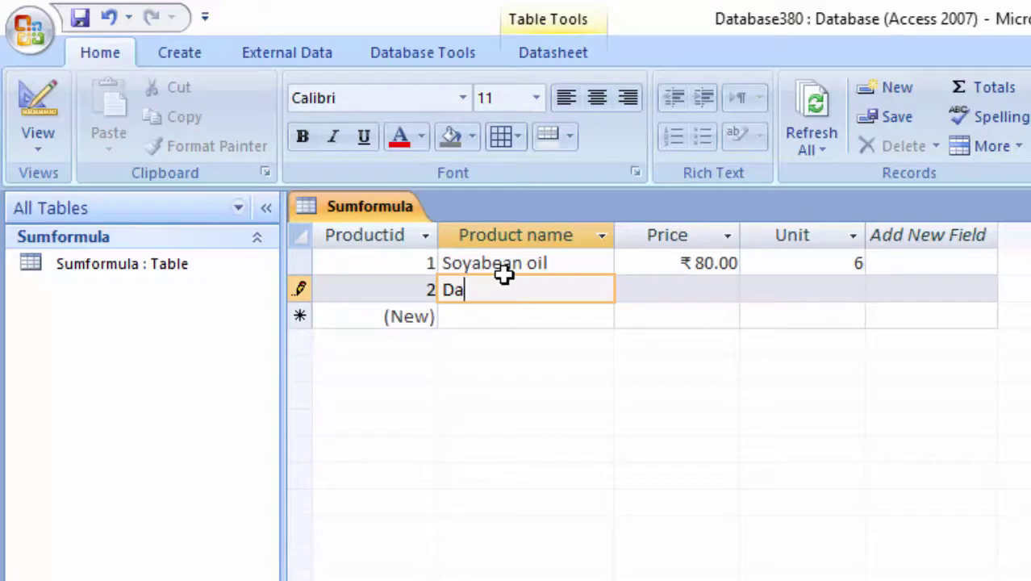
type("bur ")
type("Ho")
type("ney")
key("Tab")
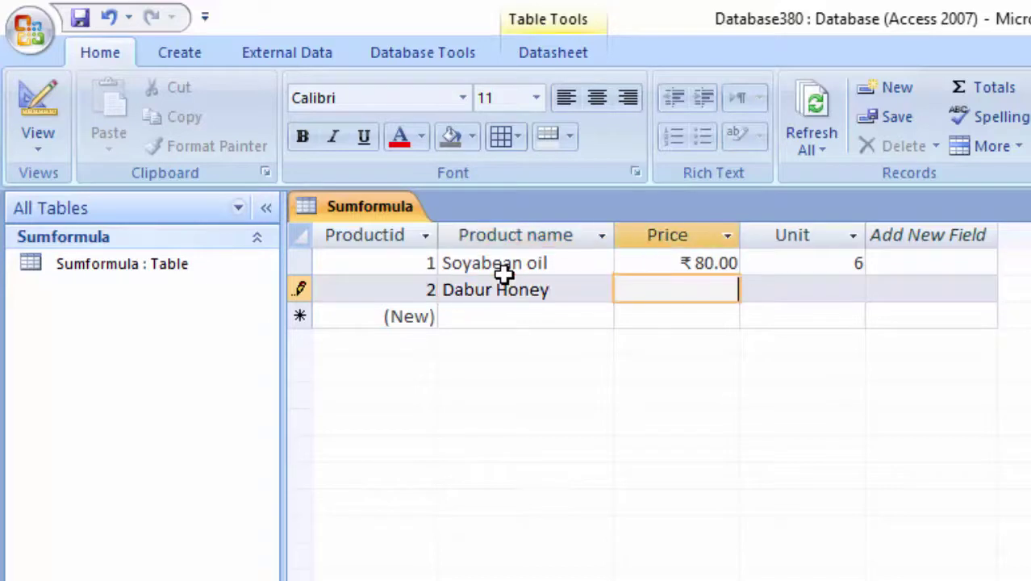
type("9")
type("5")
key("Tab")
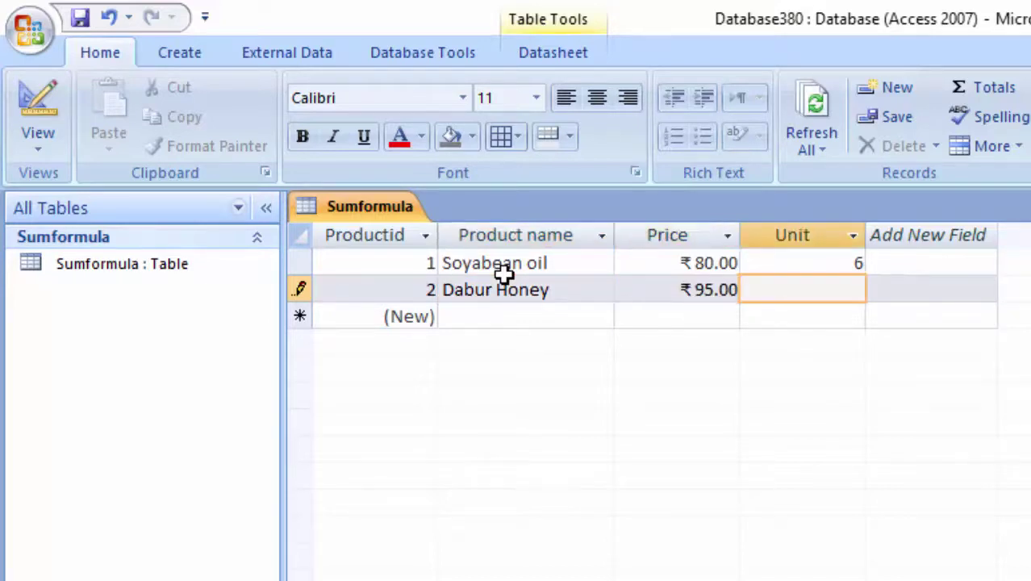
type("7")
key("Tab")
key("Tab")
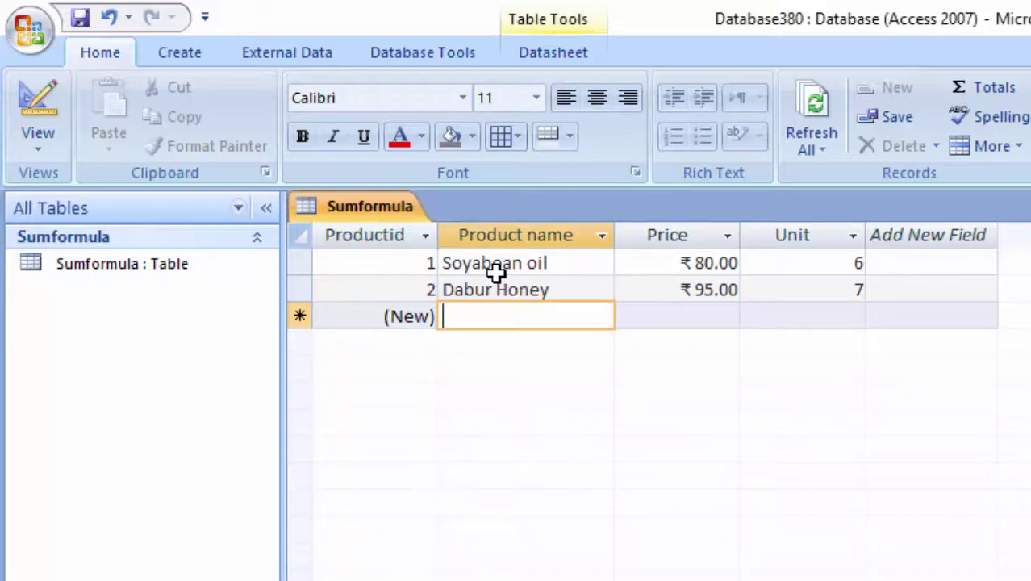
Add record 3: Soap, price 30, 5 units
type("So")
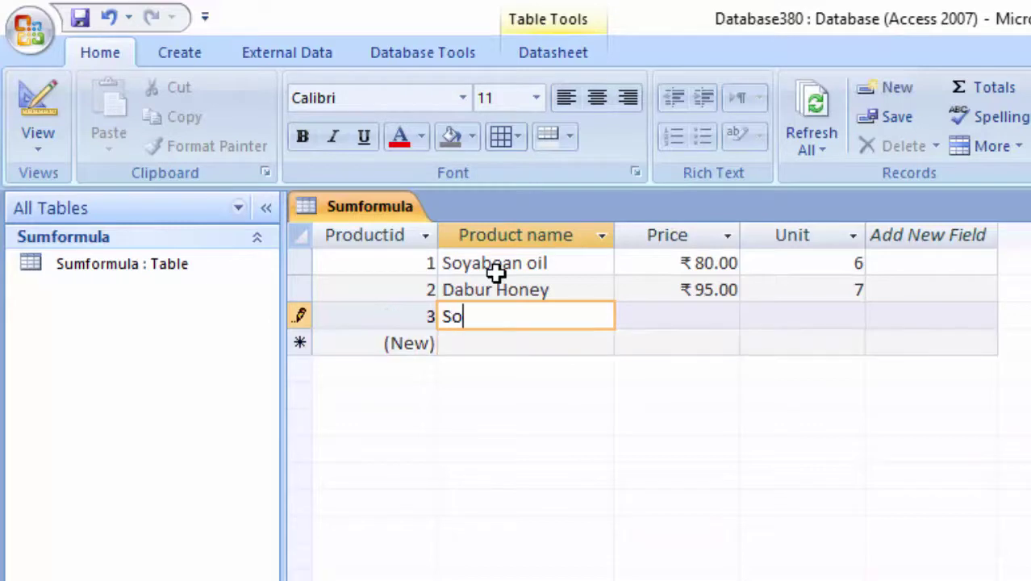
type("ap")
key("Tab")
type("3")
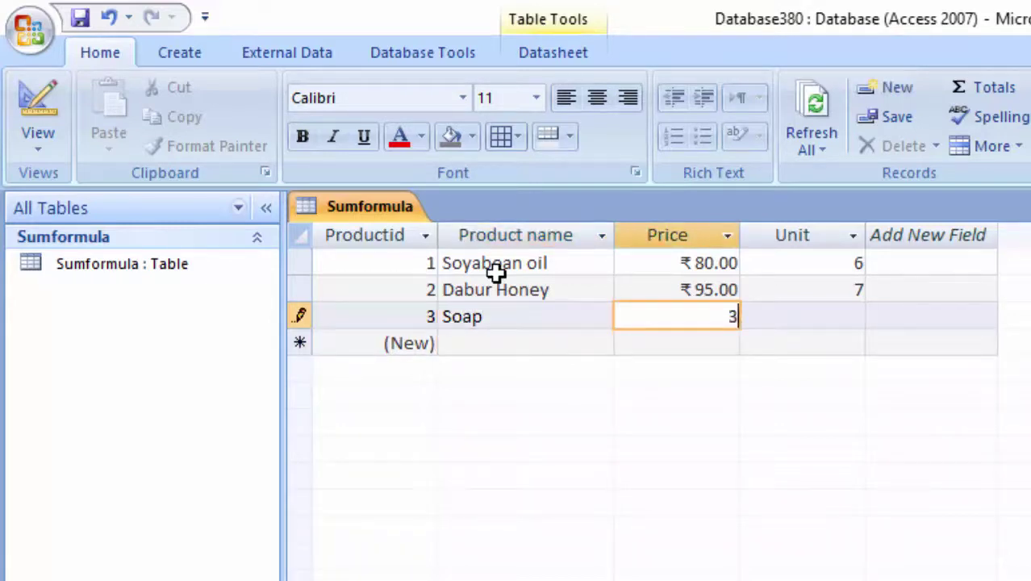
type("0")
key("Tab")
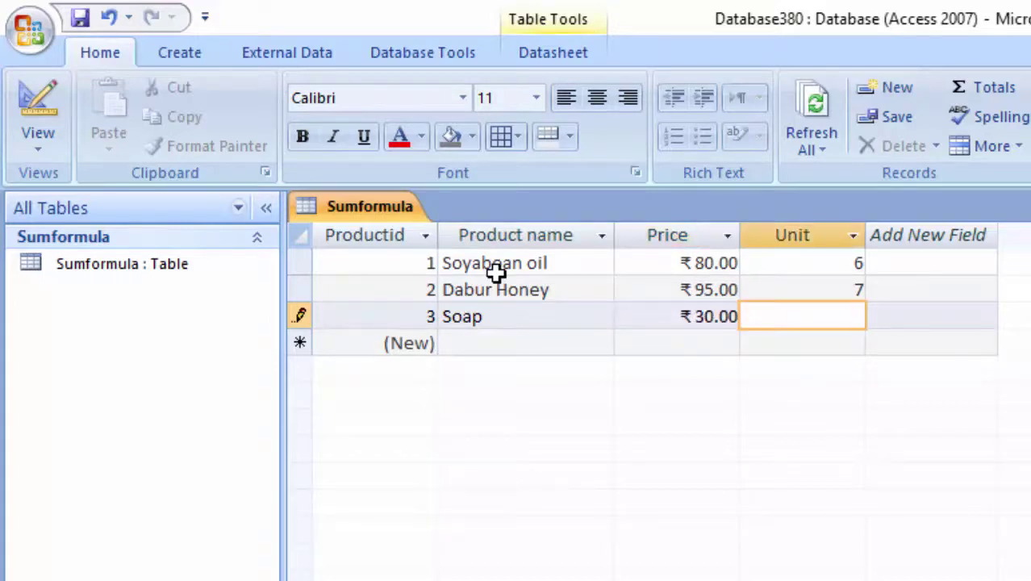
type("5")
key("Tab")
key("Tab")
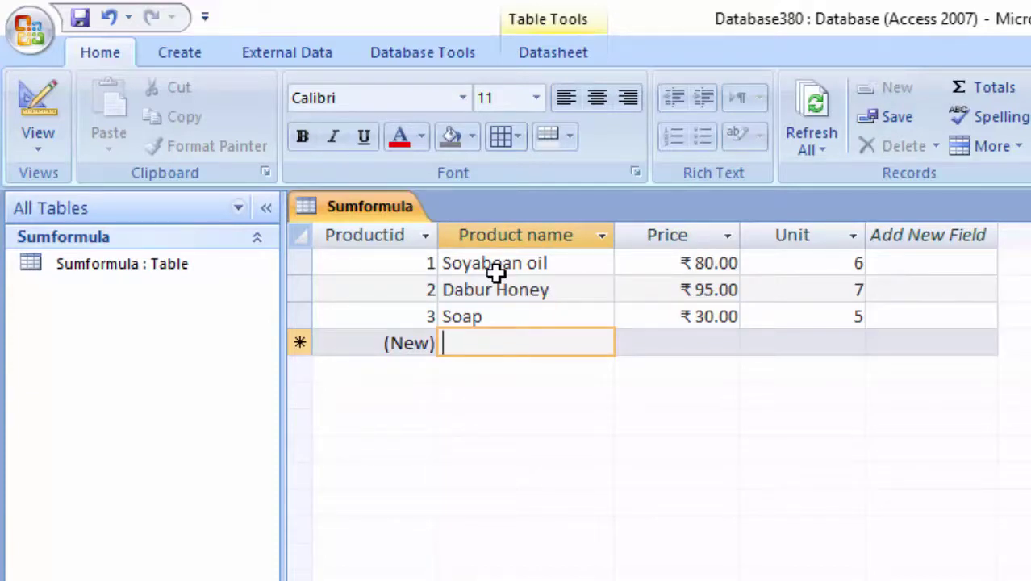
Add record 4: Ground nut, price 80, 5 units
type("Groun")
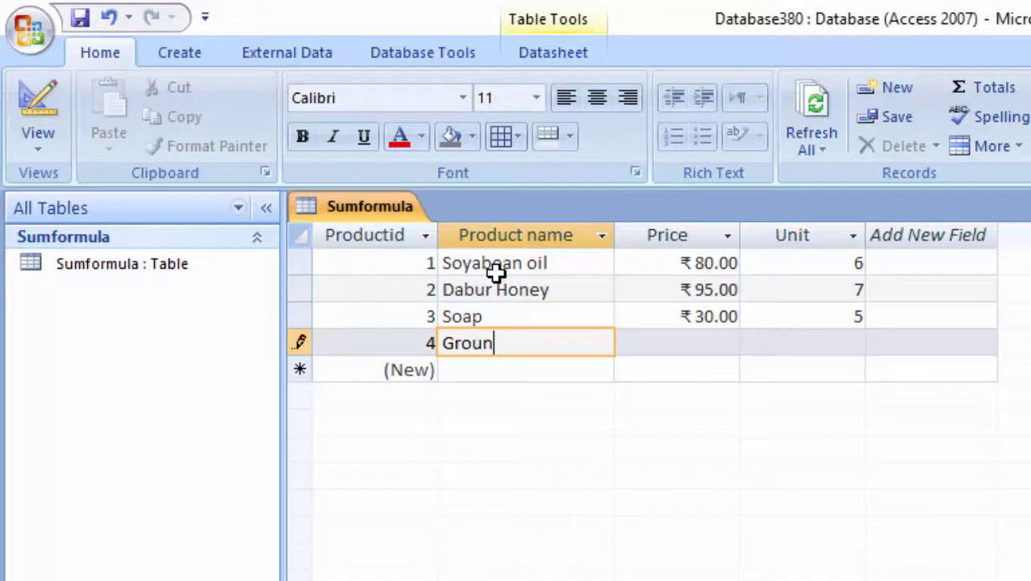
type("d nut")
key("Tab")
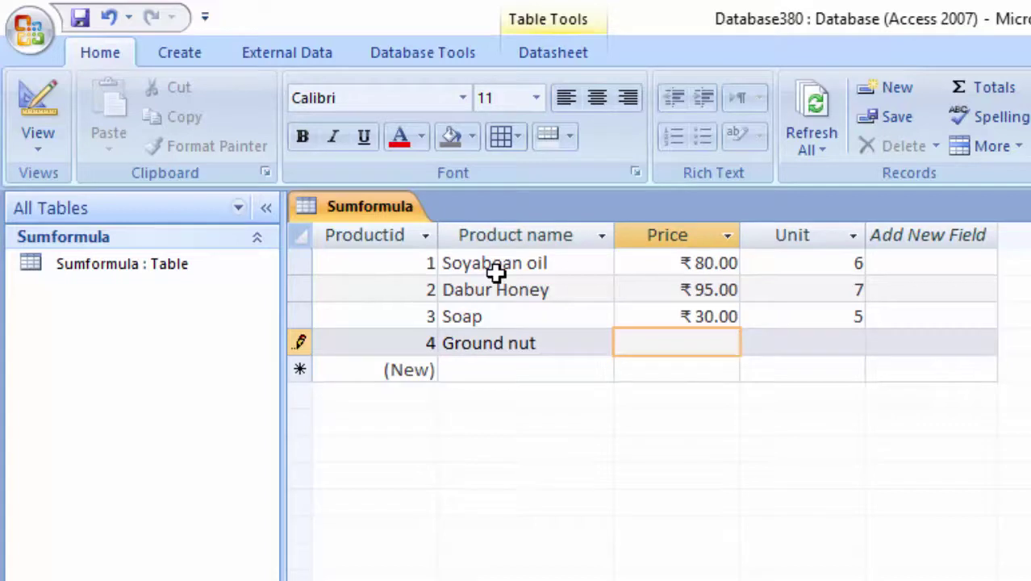
type("80")
key("Tab")
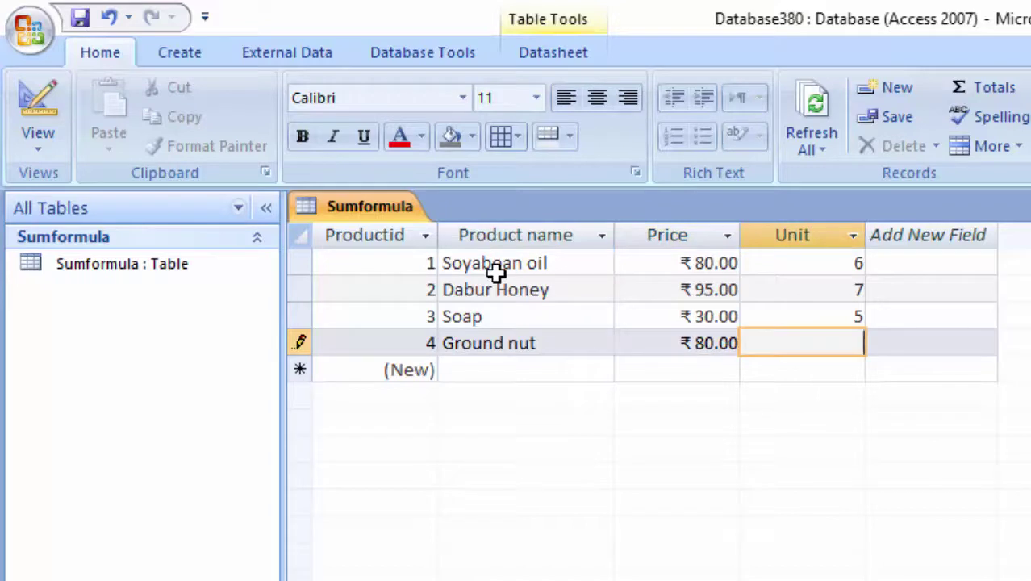
type("5")
key("Tab")
key("Tab")
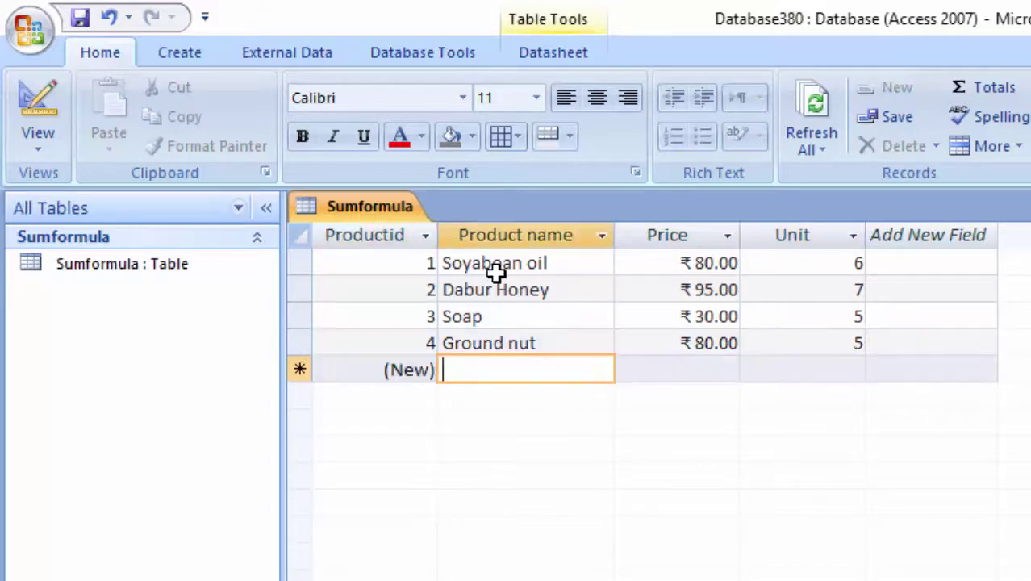
Enter record 5 as Chest nut with price 1200
type("Ch")
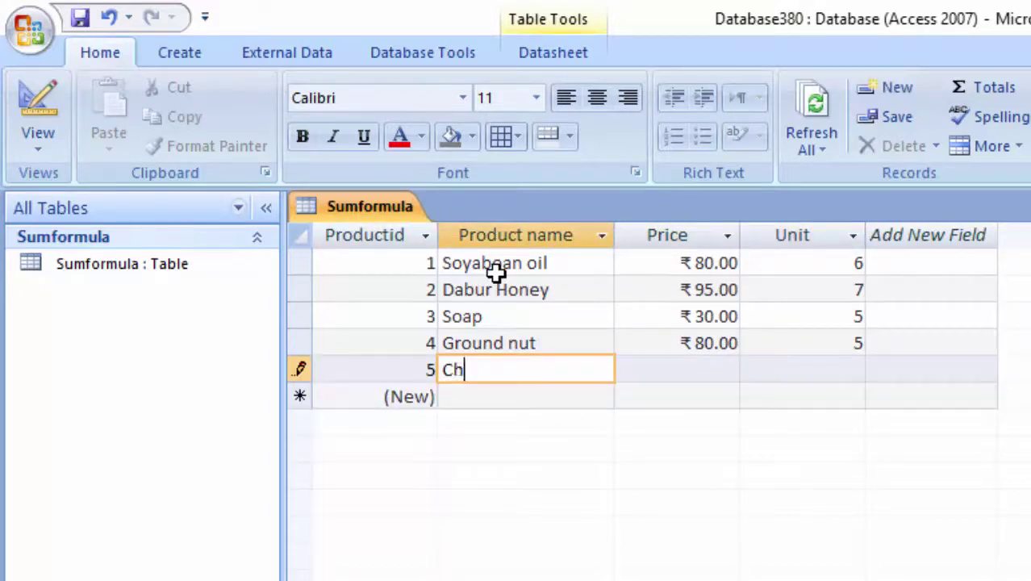
type("est nu")
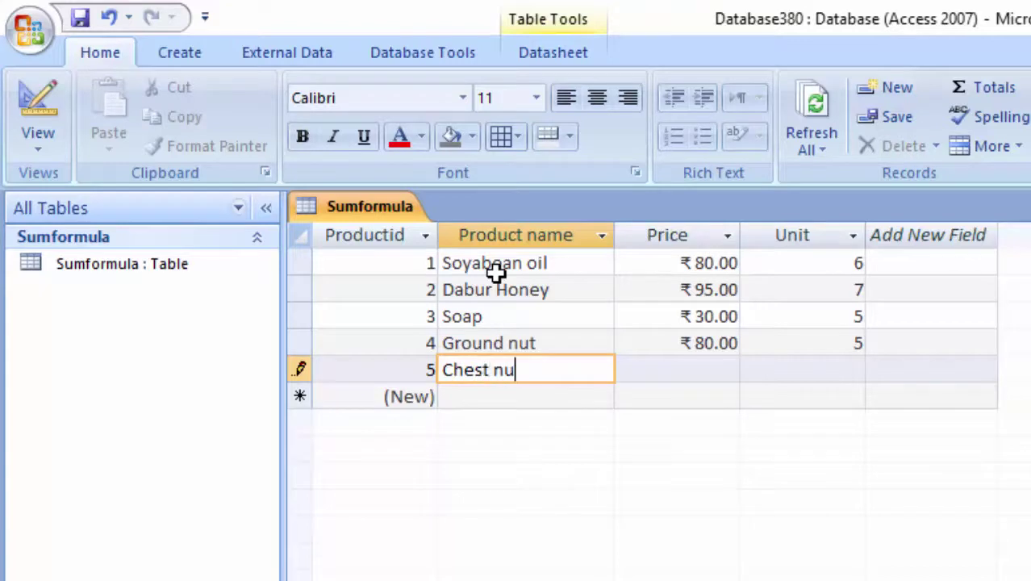
type("t")
key("Tab")
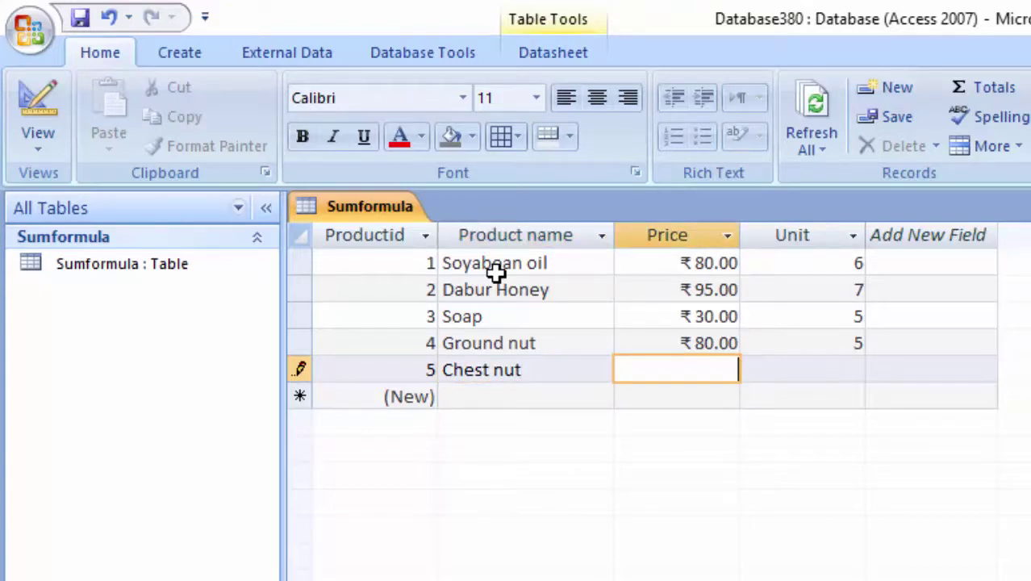
type("1")
type("200")
key("Tab")
key("Tab")
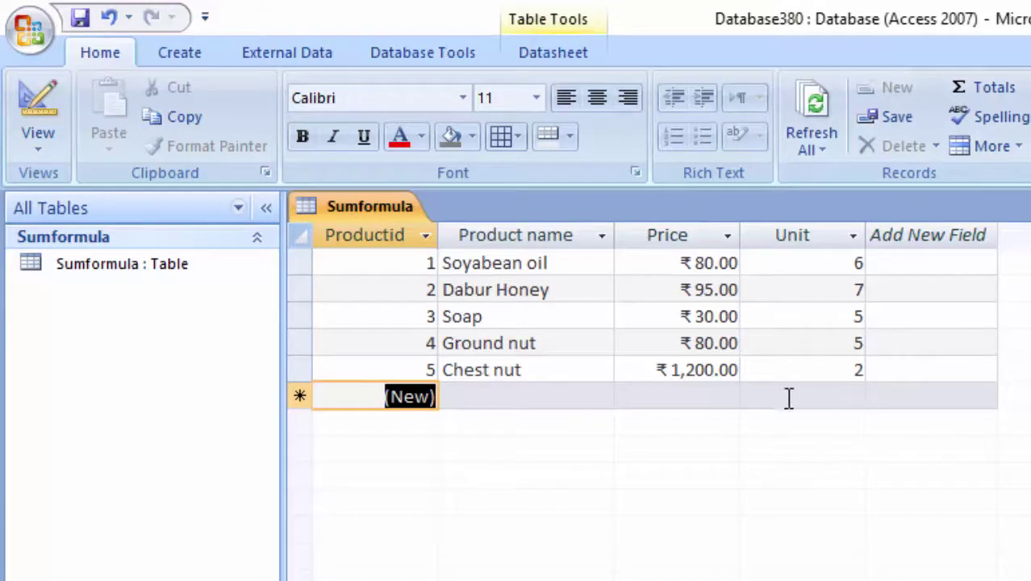
Generate a form from the Sumformula table, switch it to Design View, and enlarge the Form Footer
left_click(173, 58)
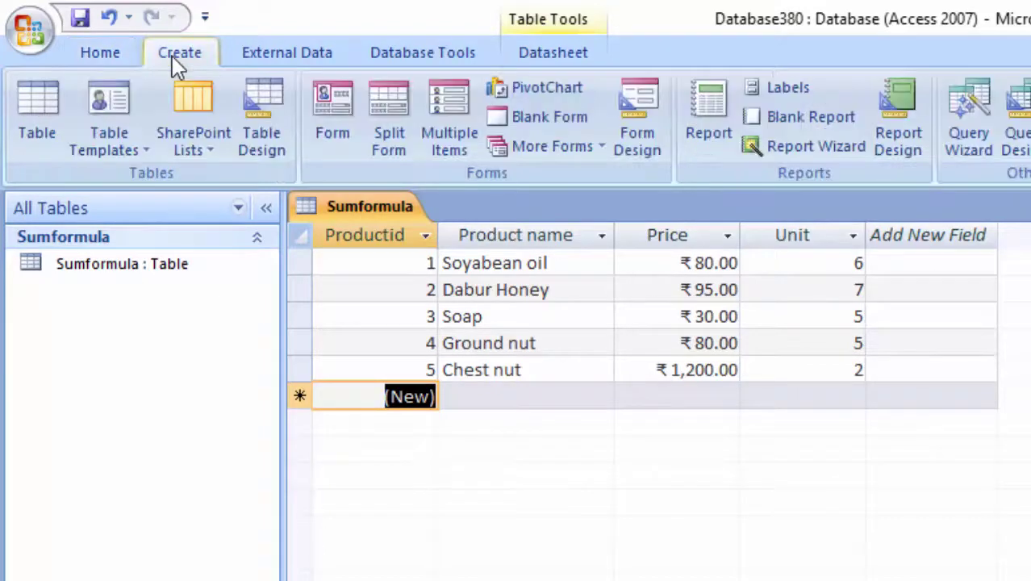
left_click(336, 105)
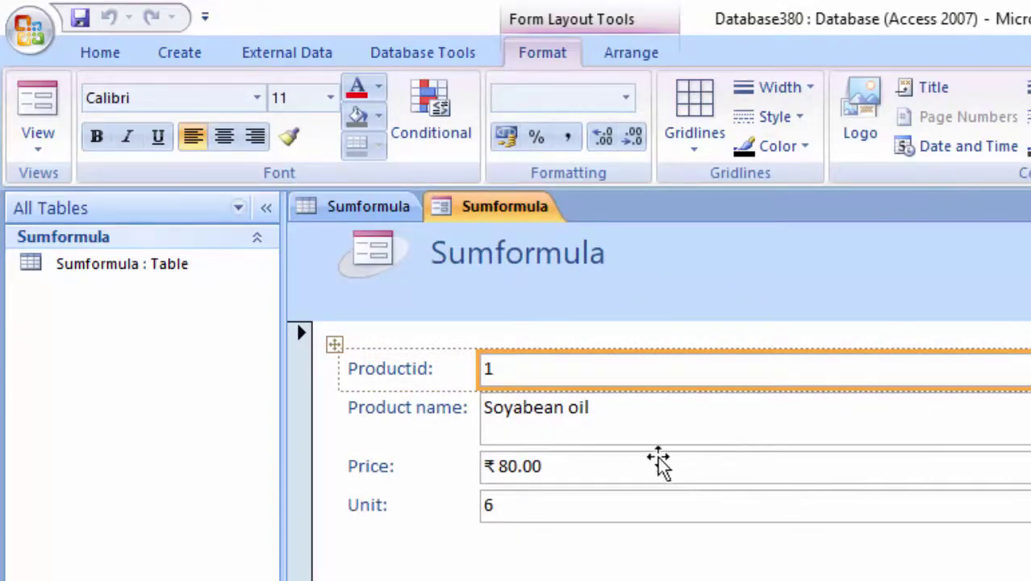
left_click(38, 143)
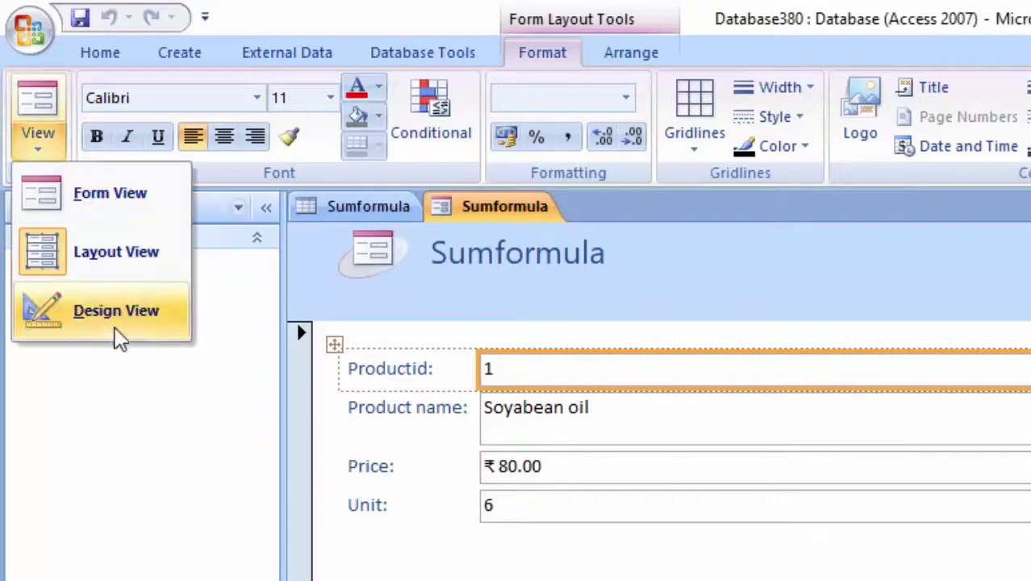
left_click(115, 330)
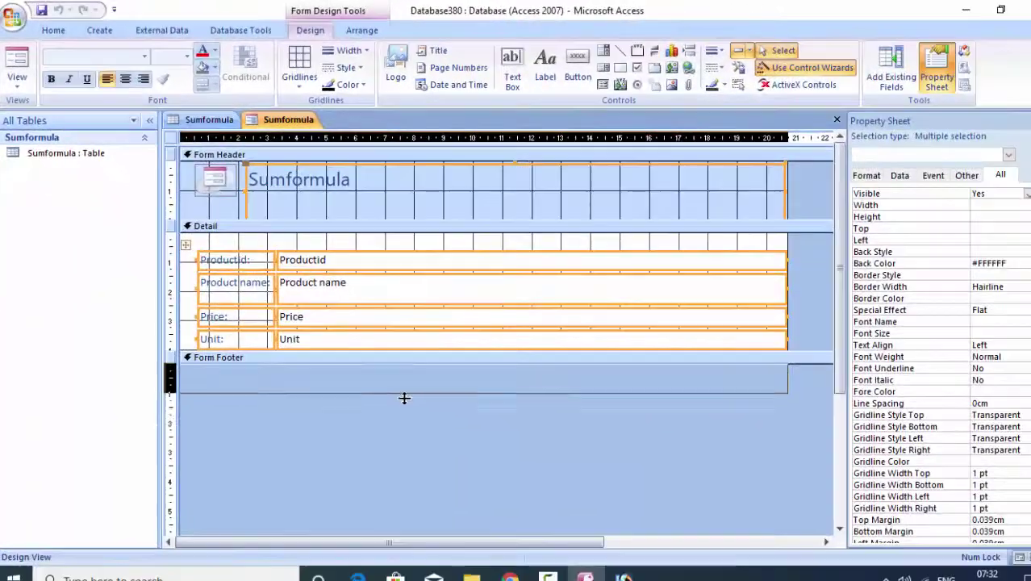
left_click_drag(403, 393, 404, 458)
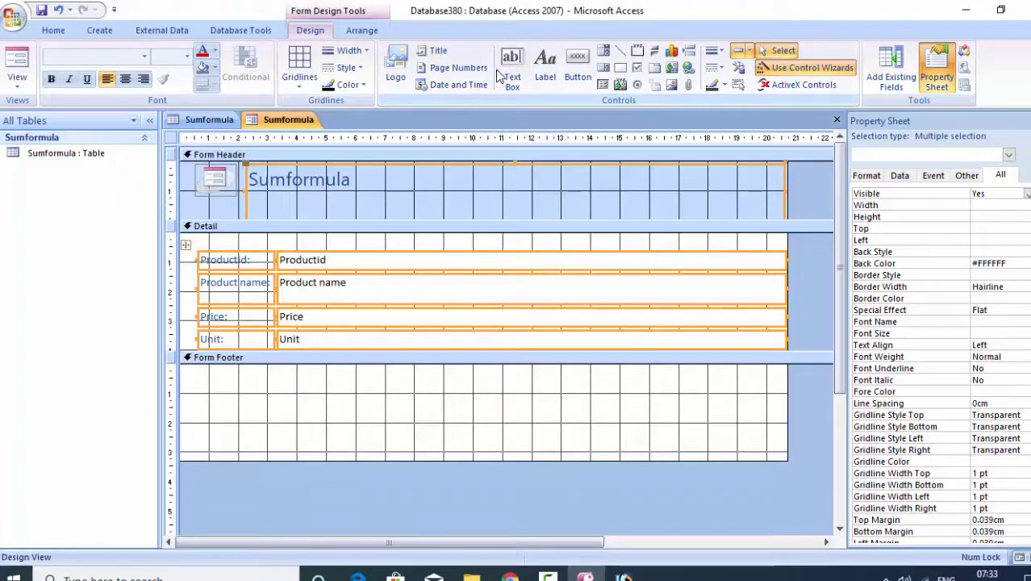
Draw an unbound text box with its label in the Form Footer and shift it right
left_click(512, 68)
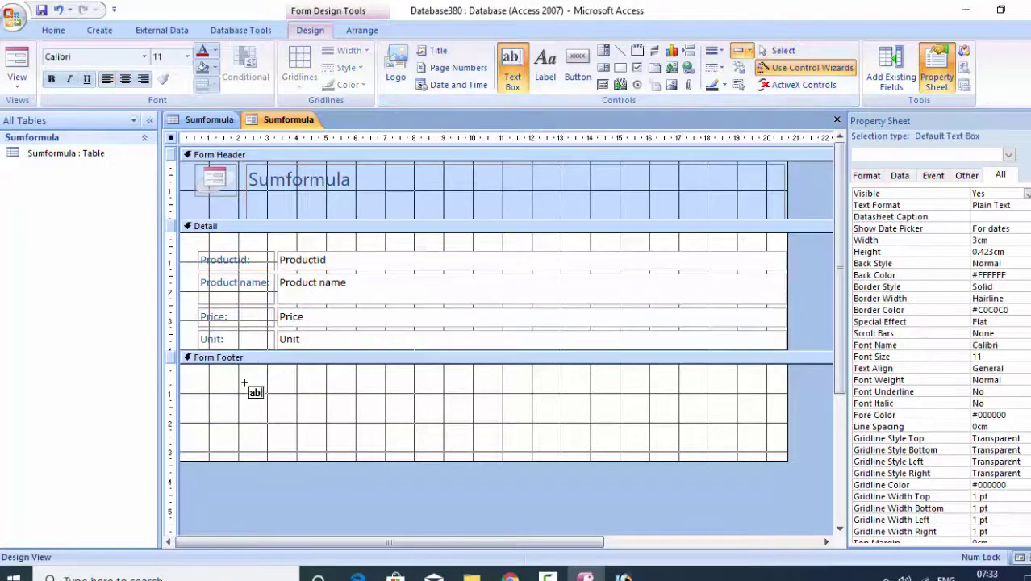
left_click_drag(244, 383, 367, 403)
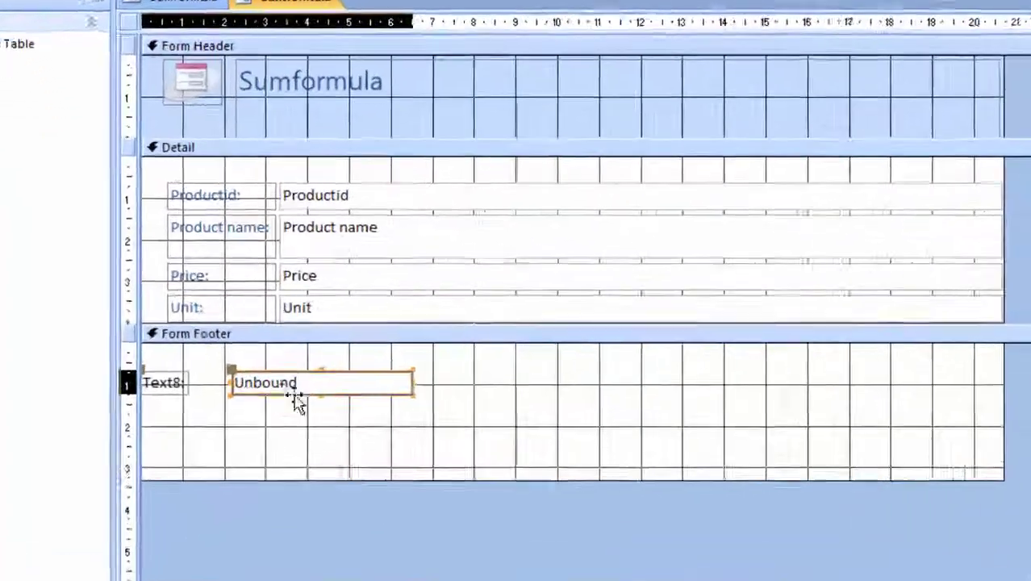
left_click_drag(297, 404, 465, 408)
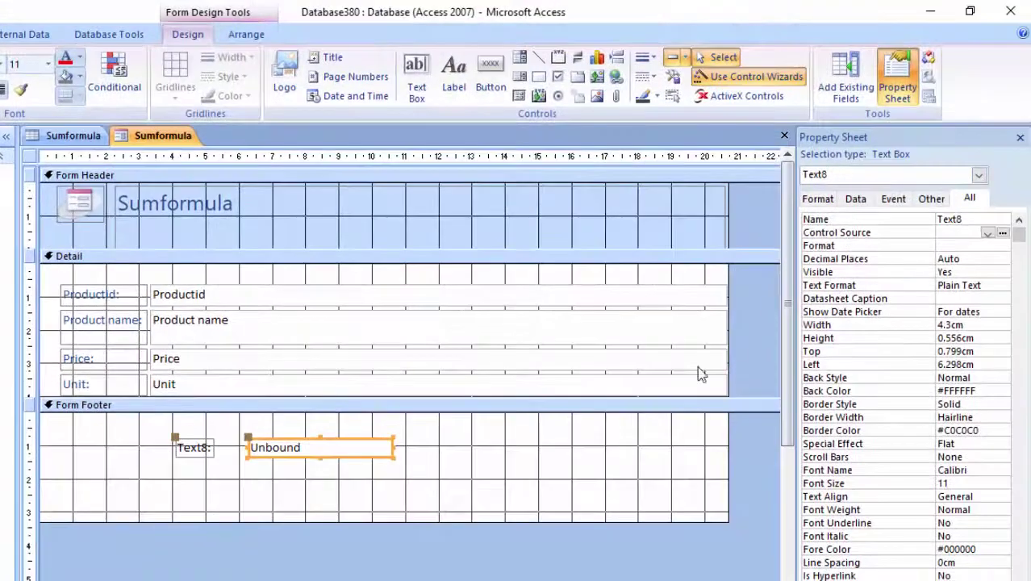
right_click(319, 458)
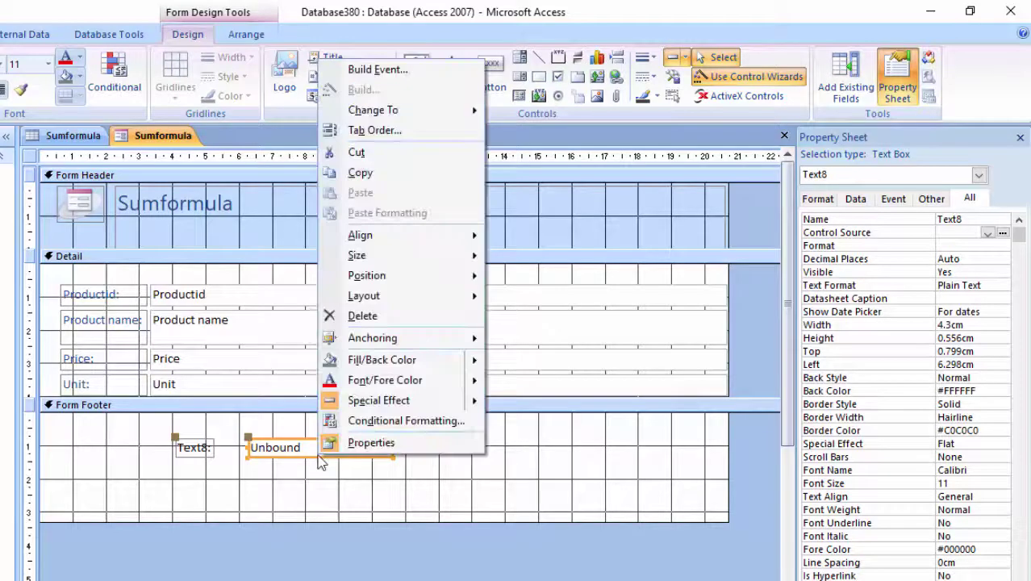
left_click(358, 442)
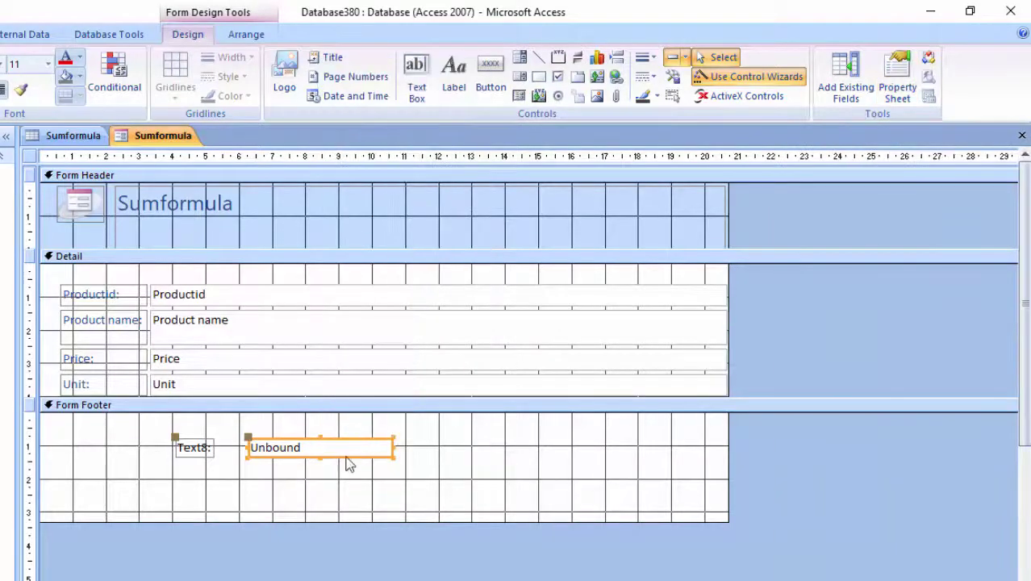
Show the footer text box's Property Sheet, browsing Format, Data, Event, Other and All tabs
right_click(341, 458)
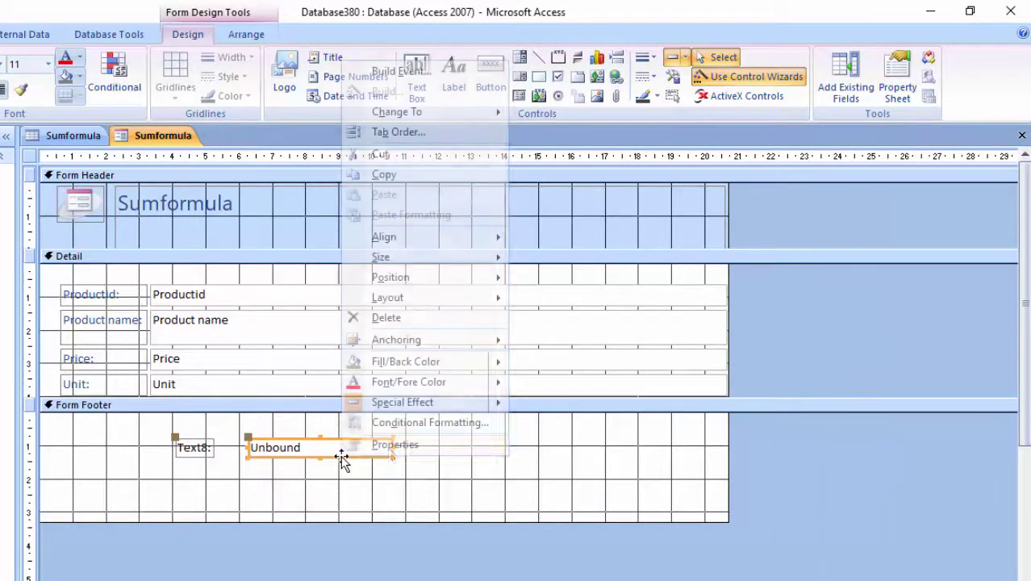
left_click(391, 445)
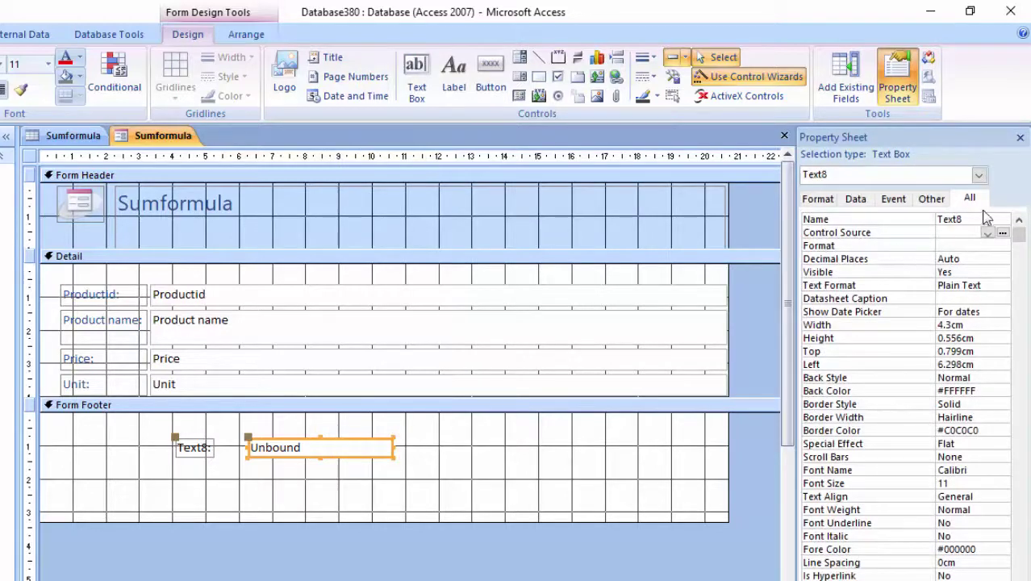
left_click(815, 199)
left_click(855, 199)
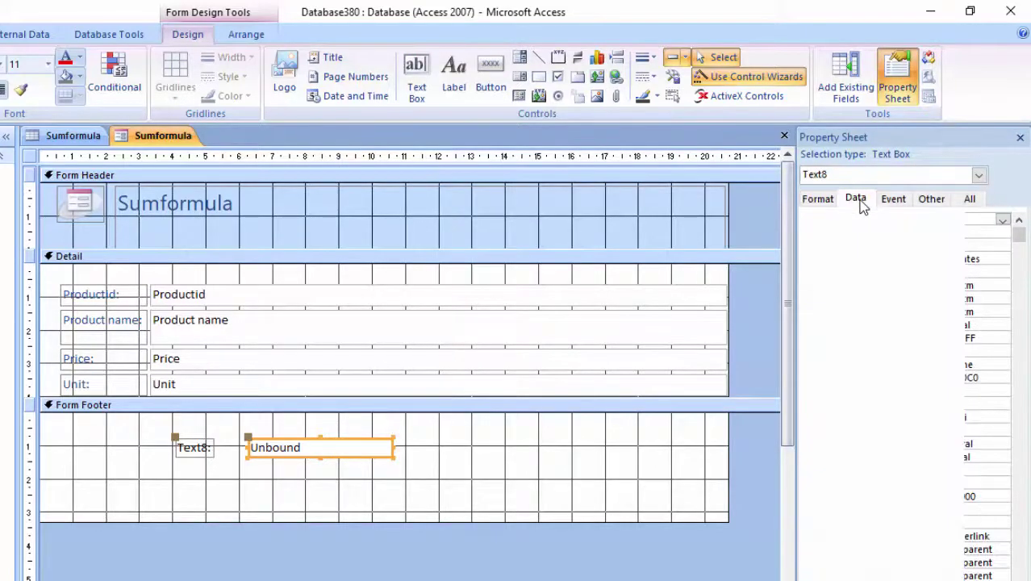
left_click(893, 200)
left_click(941, 201)
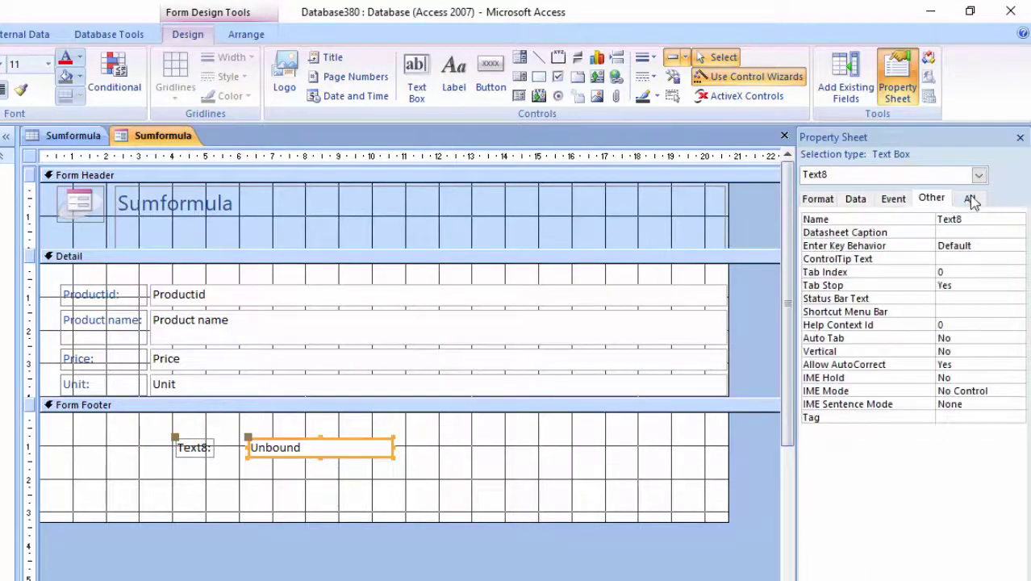
left_click(970, 200)
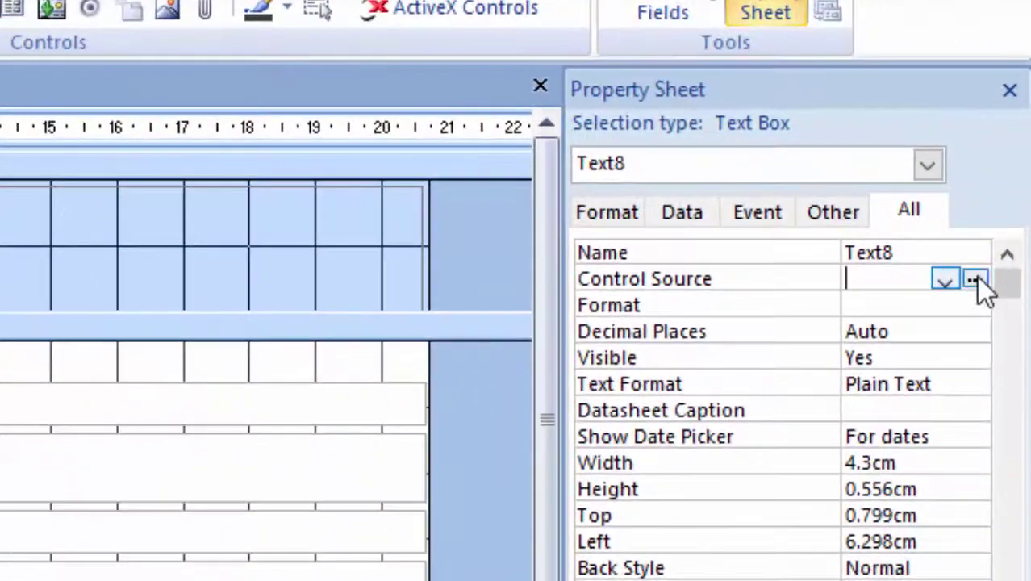
Set the Text8 Control Source to sum(Price*Unit) using the Expression Builder
left_click(1002, 233)
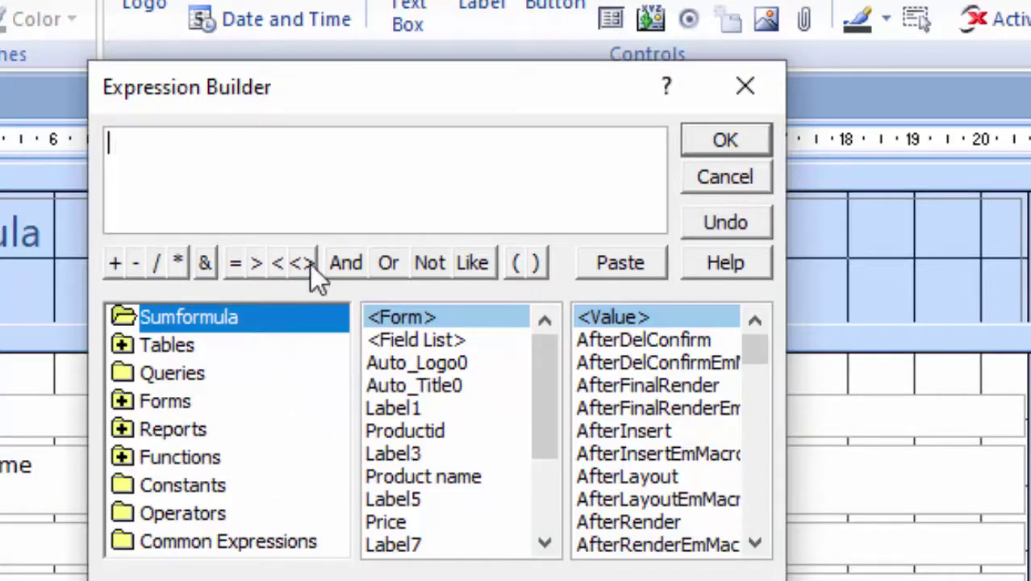
type("s")
type("um(")
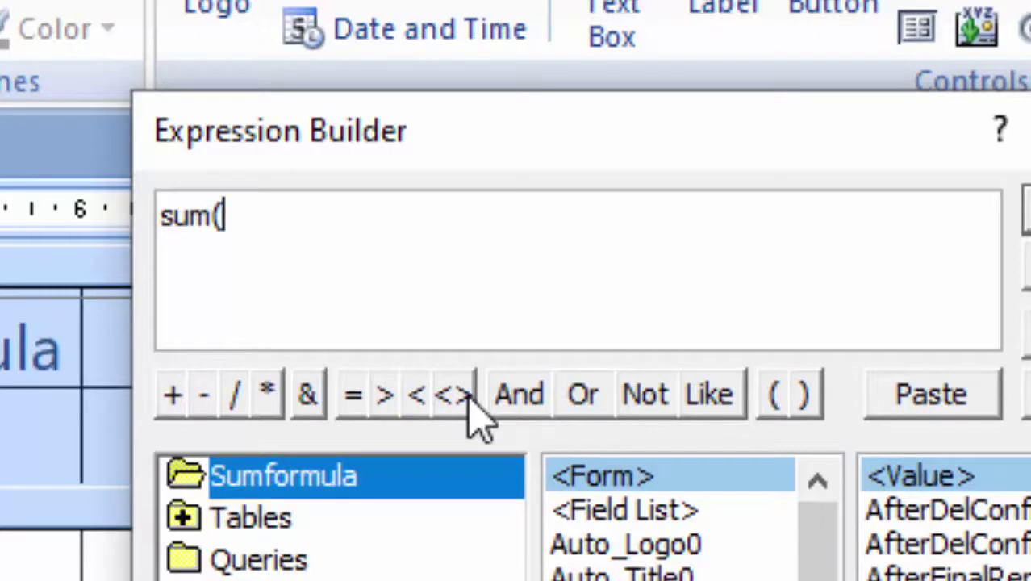
type("Pr")
type("ice")
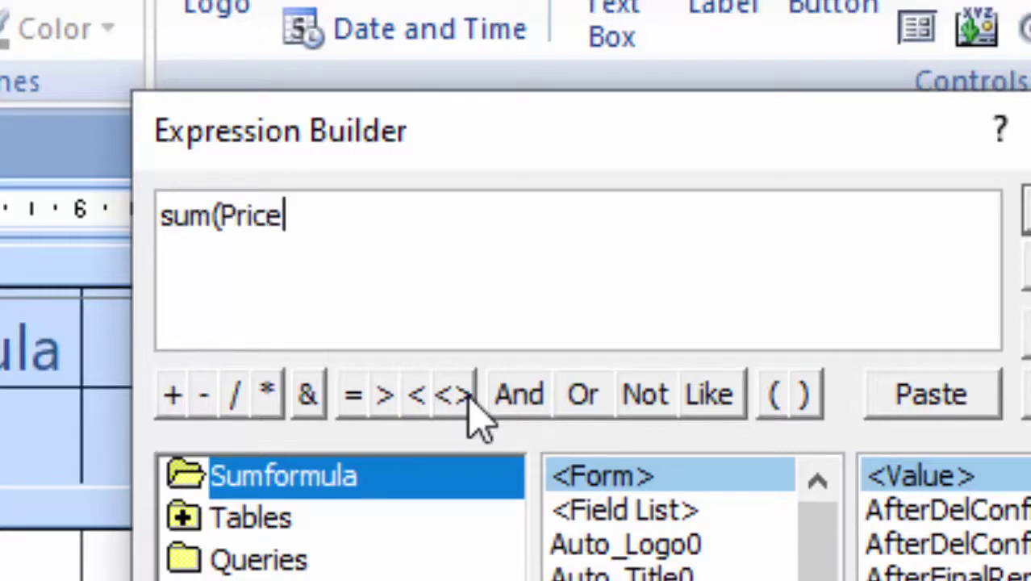
type("*")
type("un")
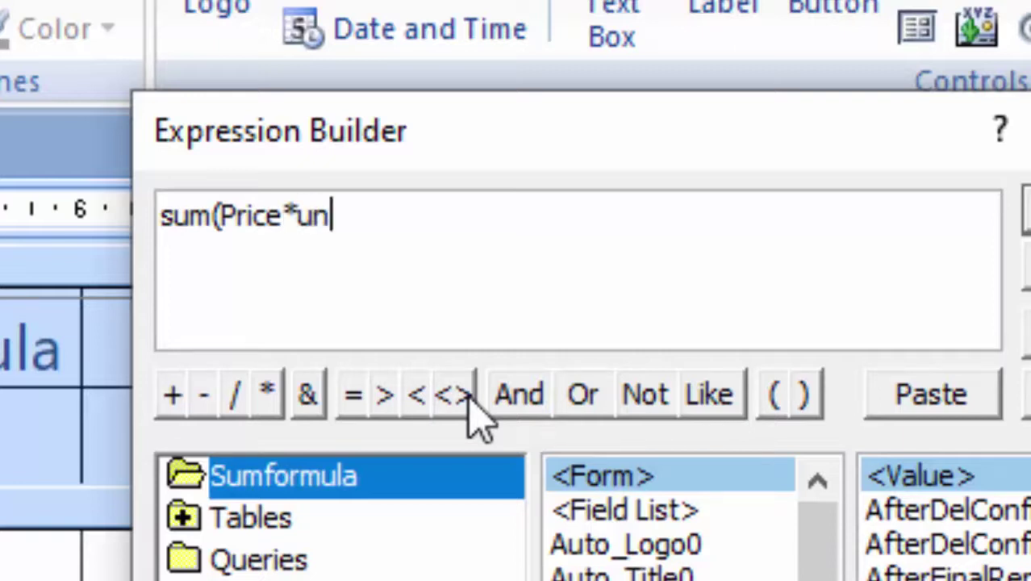
type("it")
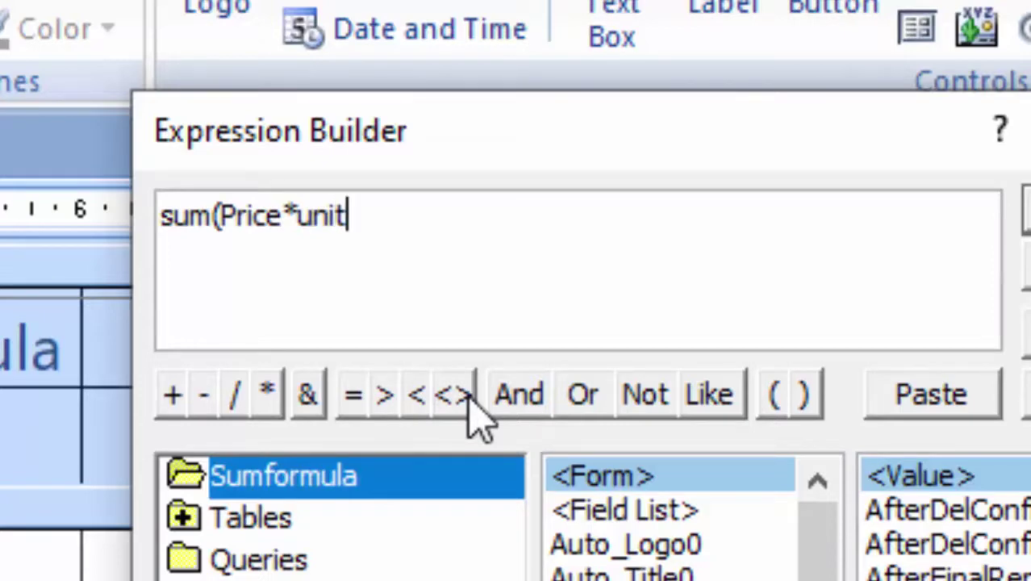
type(")")
left_click(315, 233)
key("BackSpace")
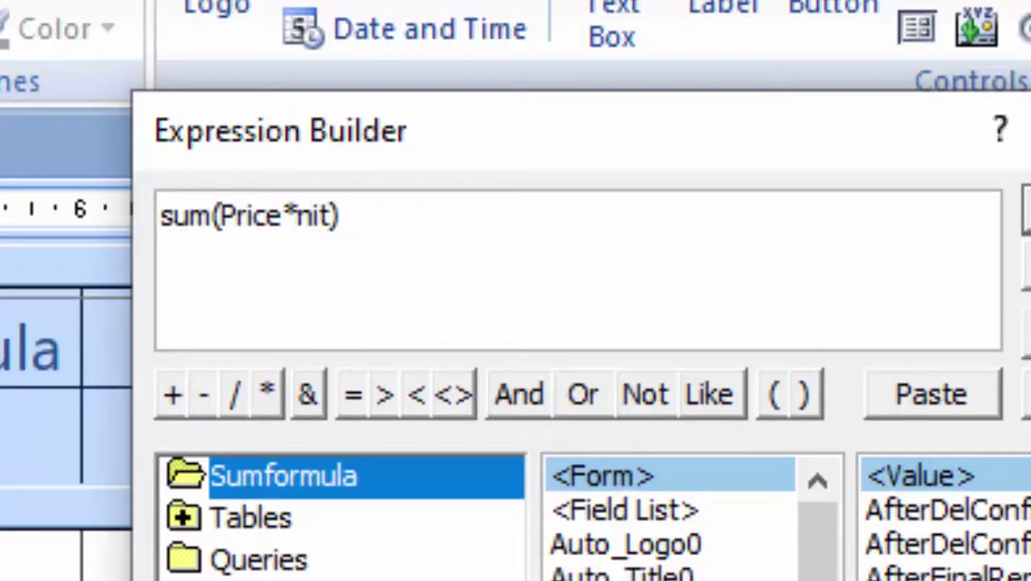
type("U")
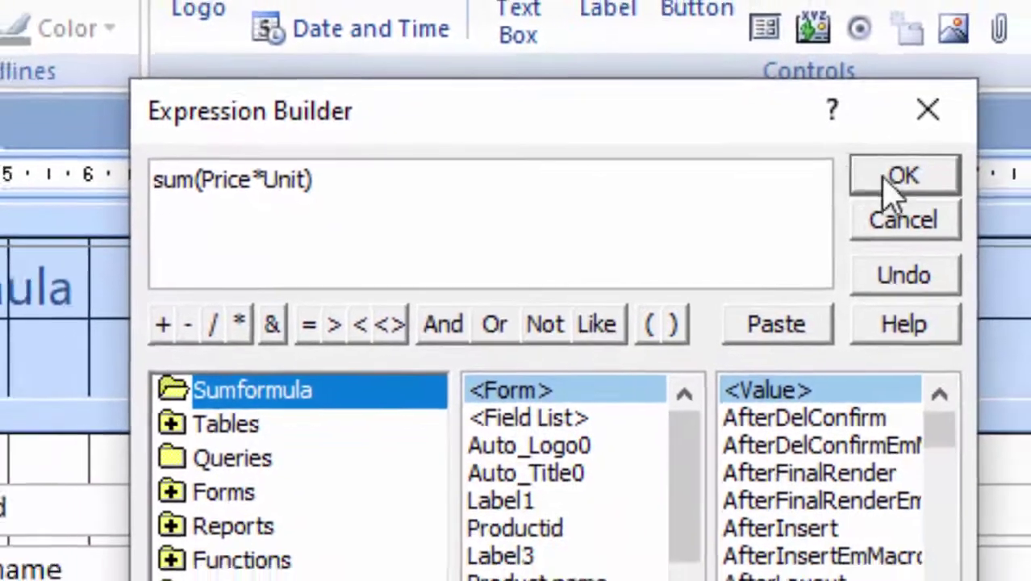
left_click(891, 177)
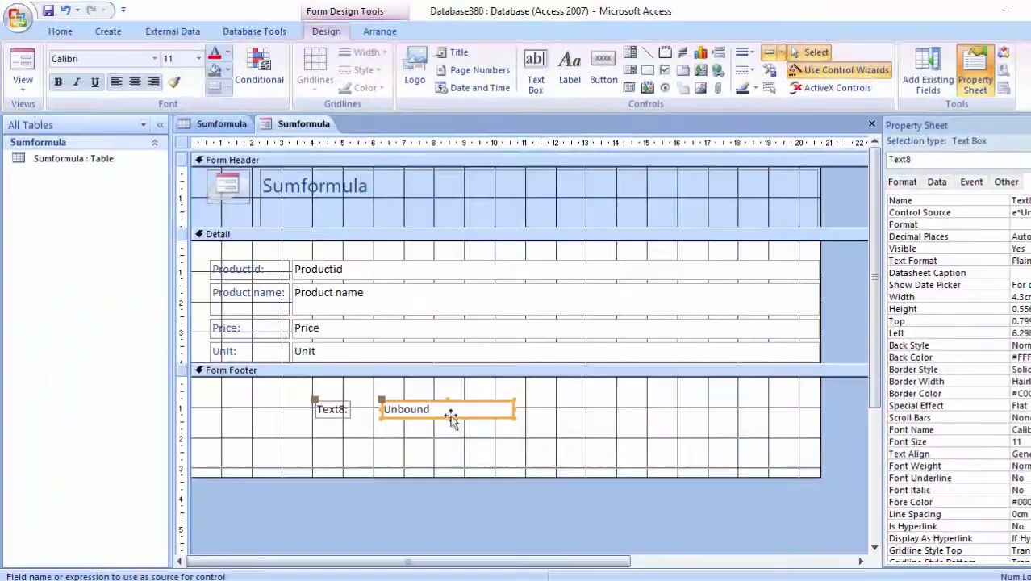
Change the Text8: label's caption to Total in the Property Sheet's Format properties
left_click(337, 411)
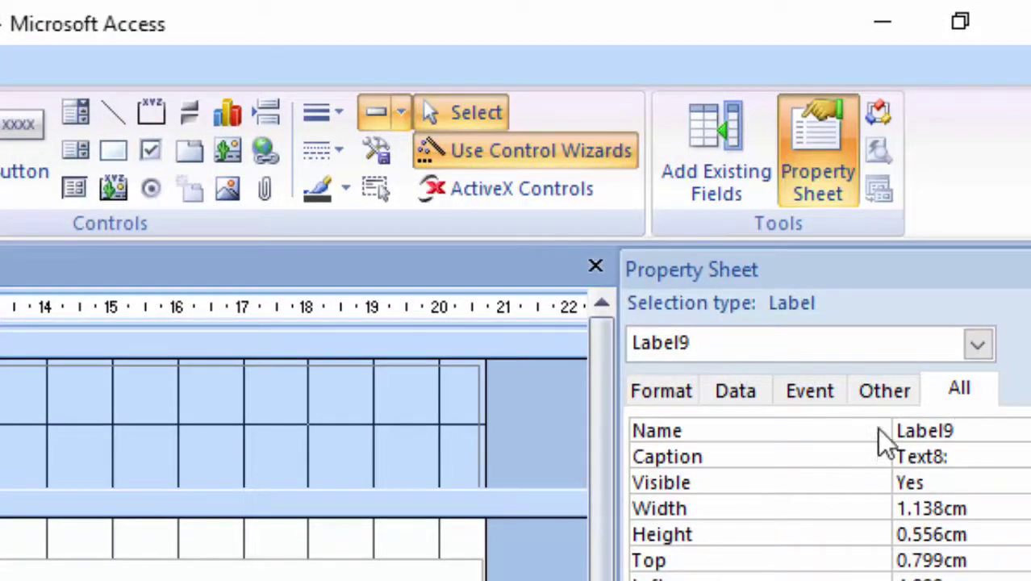
left_click(879, 395)
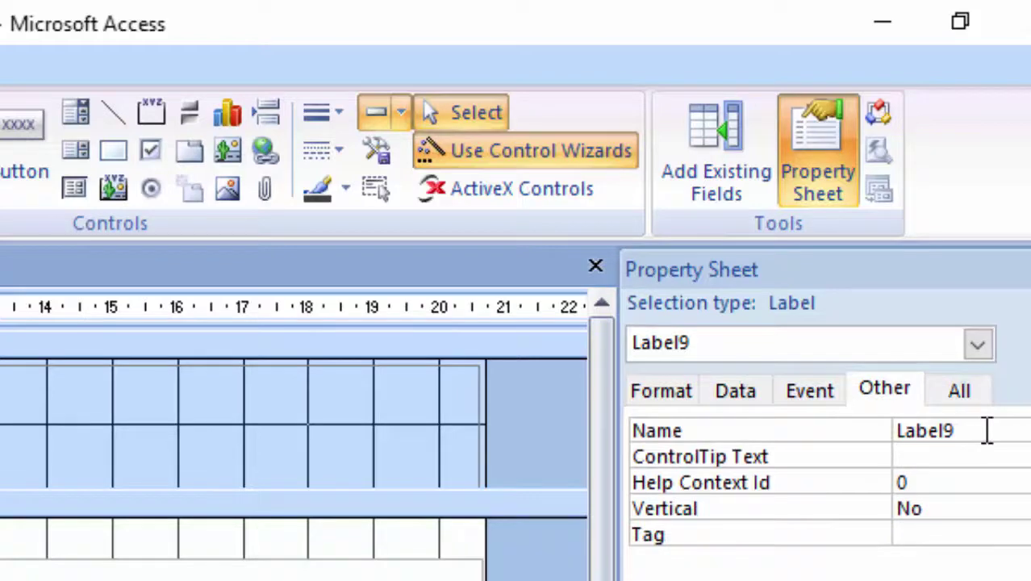
left_click(810, 398)
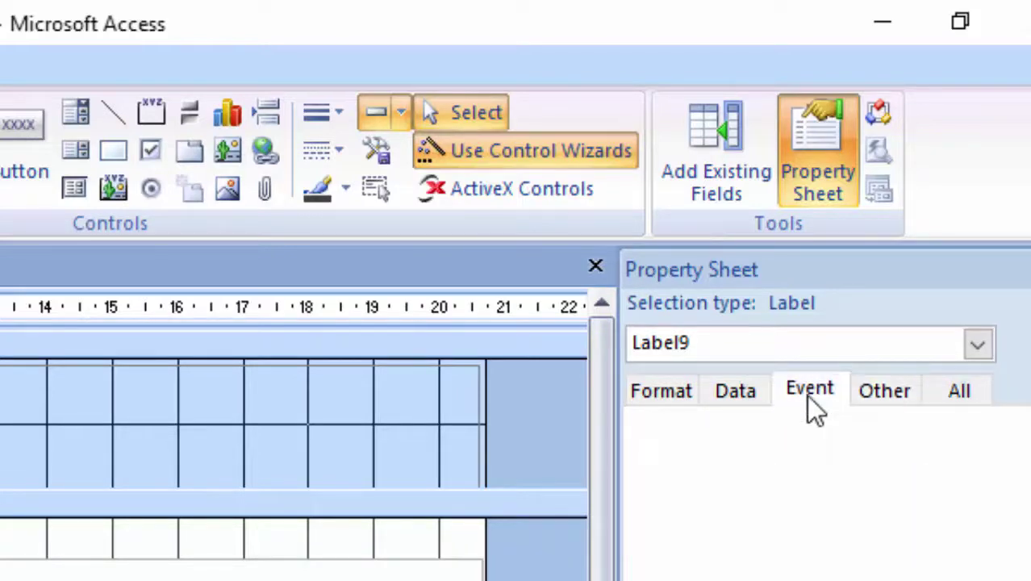
left_click(713, 392)
left_click(676, 402)
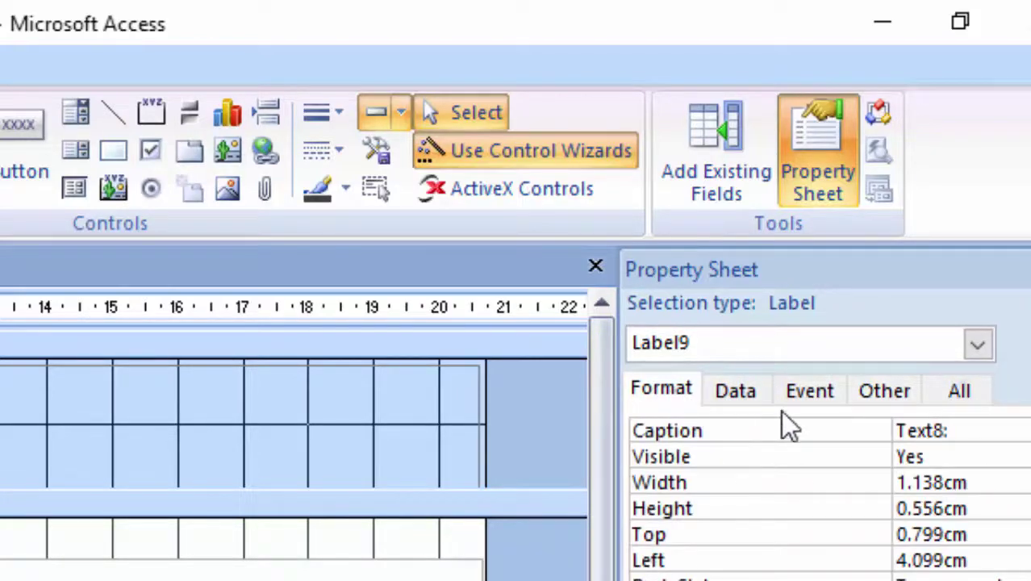
left_click_drag(967, 431, 774, 439)
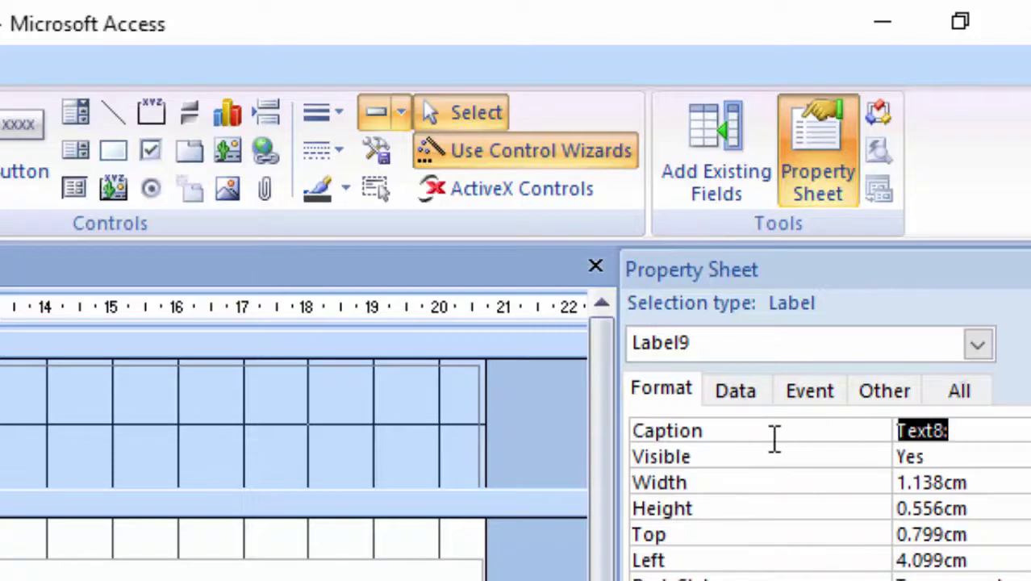
key("BackSpace")
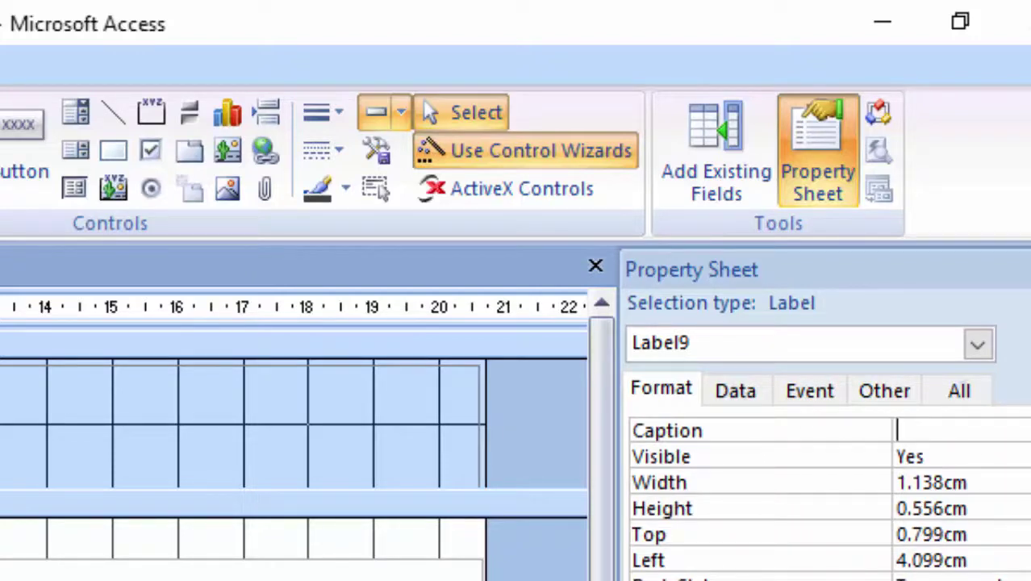
type("A")
type("M")
key("BackSpace")
type("ot")
type("al")
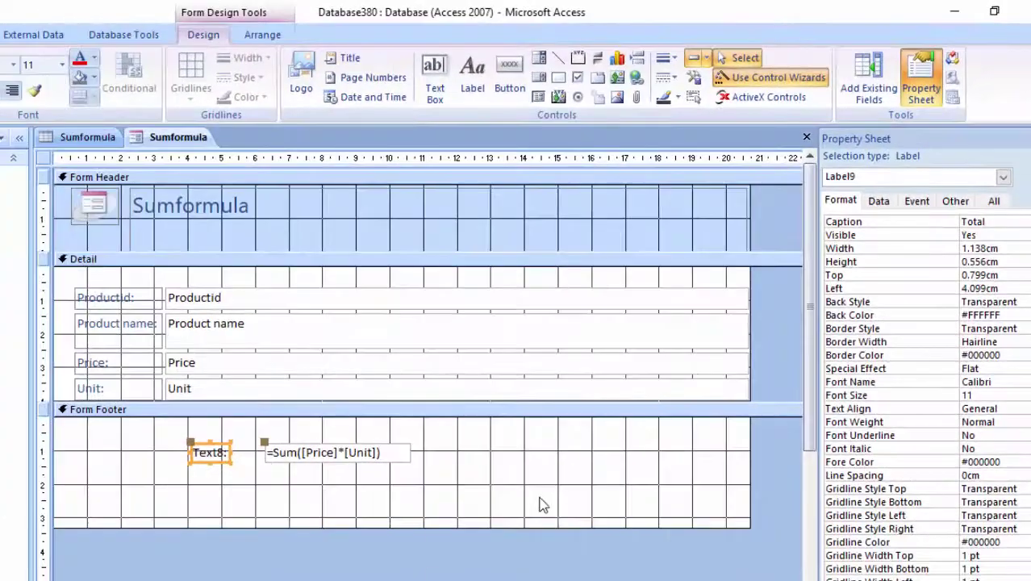
left_click(542, 504)
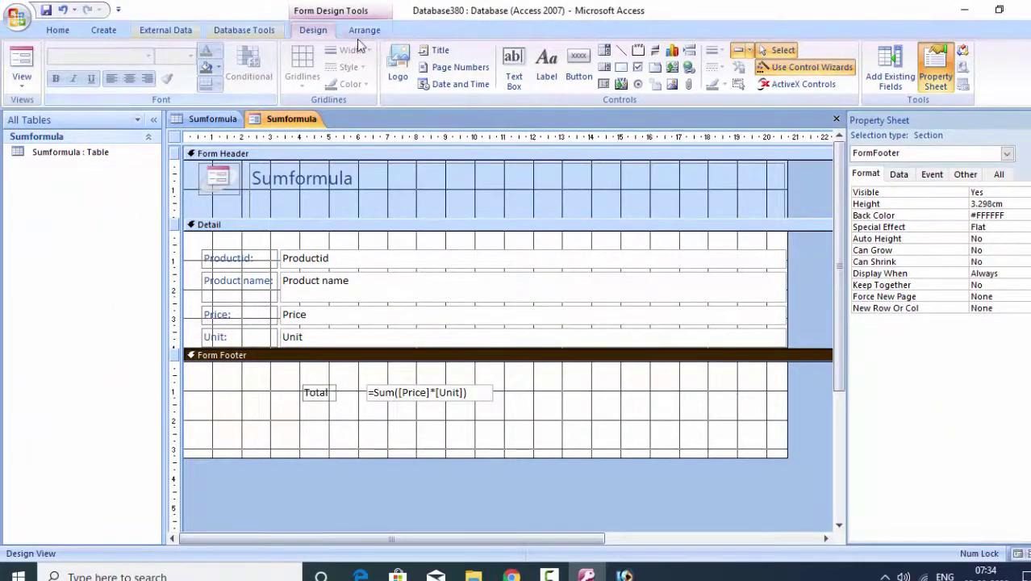
Switch to Form View and step through records 1–5, confirming Total reads 4095
left_click(25, 60)
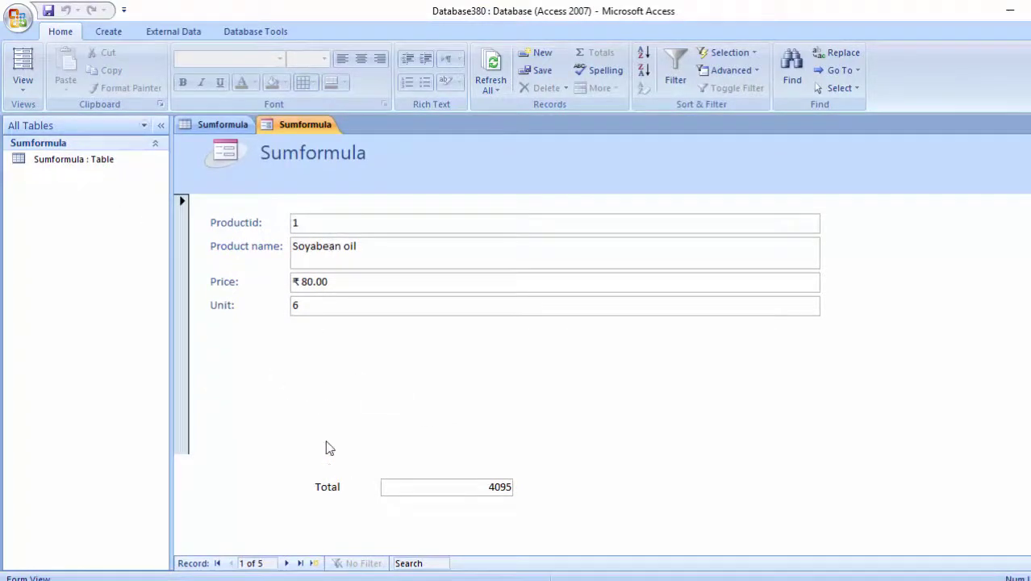
left_click(286, 563)
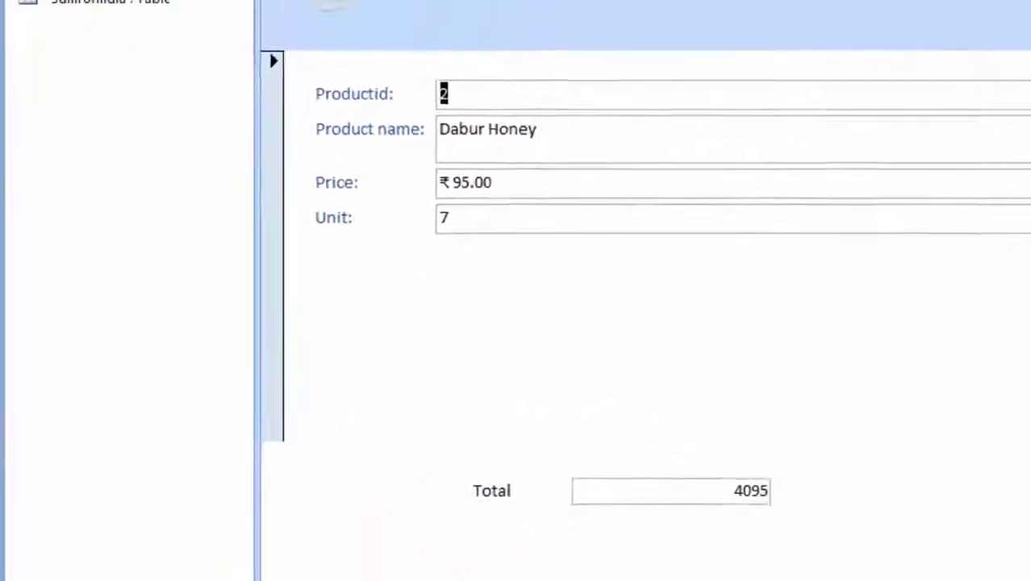
key("Page_Down")
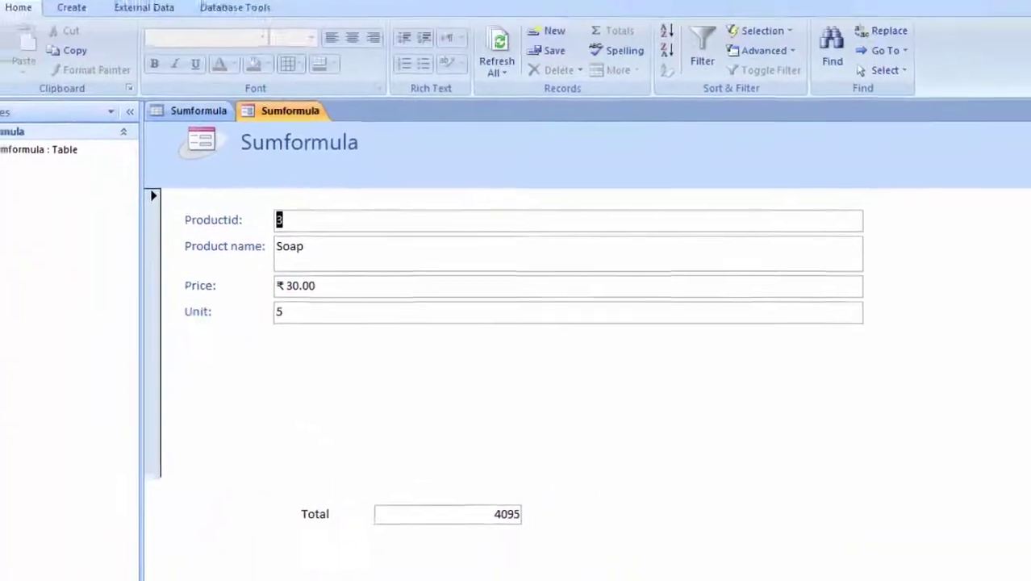
key("Page_Down")
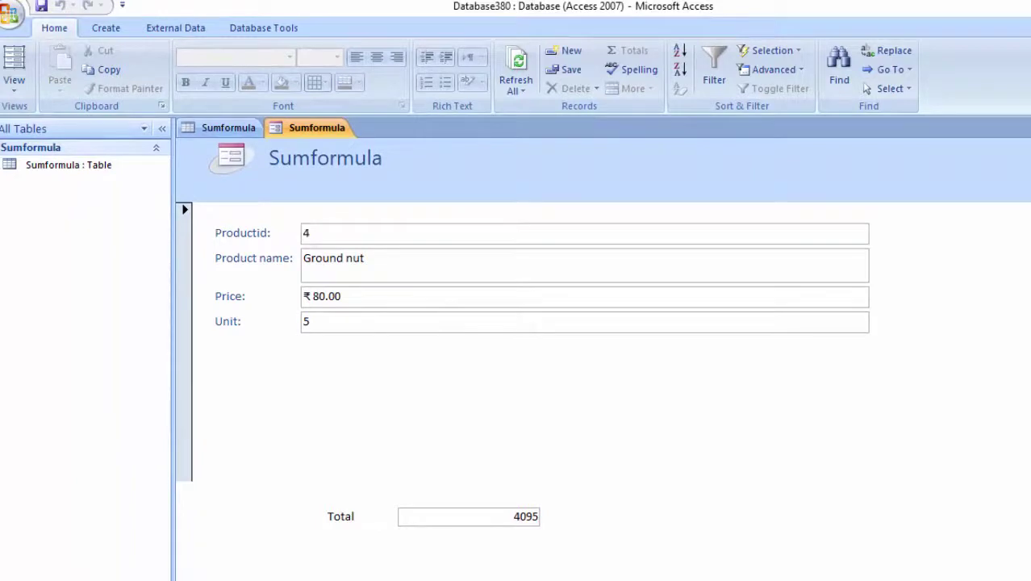
key("Page_Down")
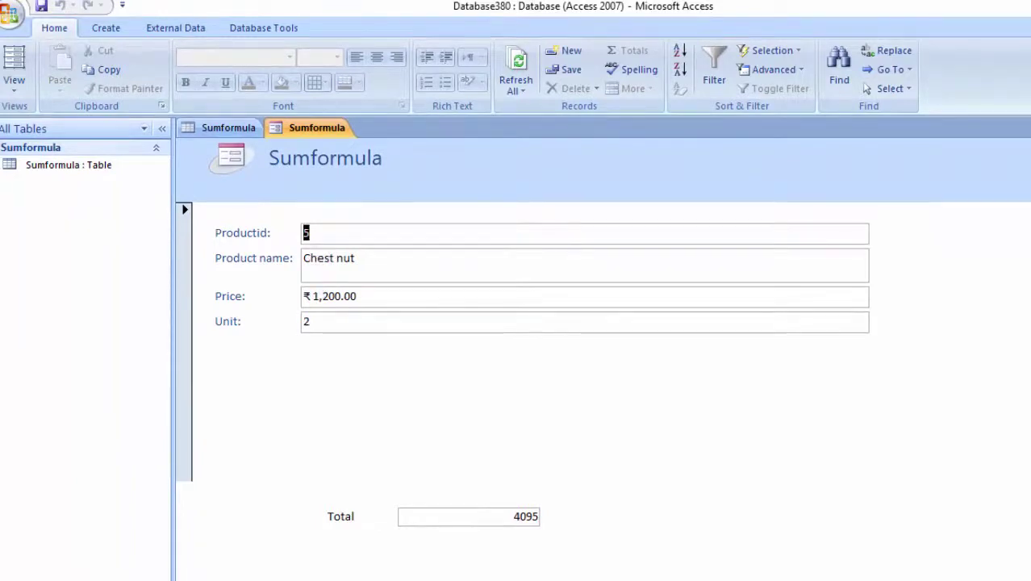
key("Page_Down")
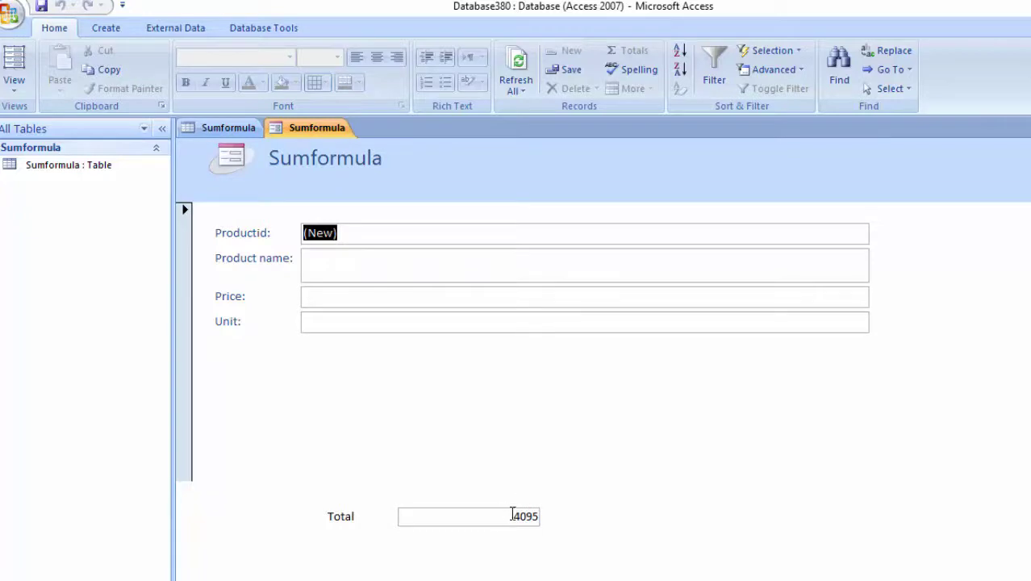
left_click_drag(513, 514, 567, 511)
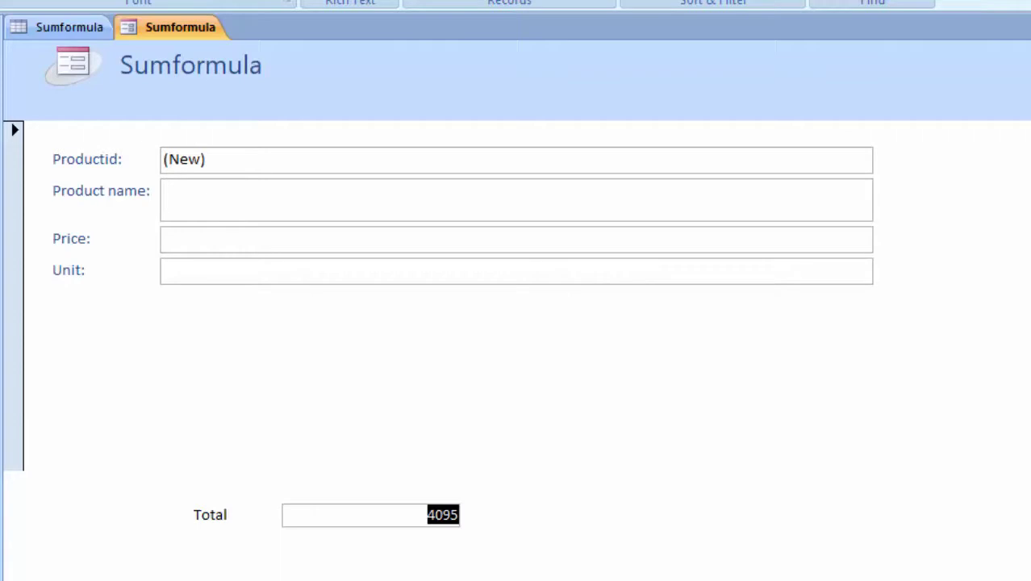
Switch back to Design View and select the Total label in the footer
left_click(23, 34)
left_click(13, 184)
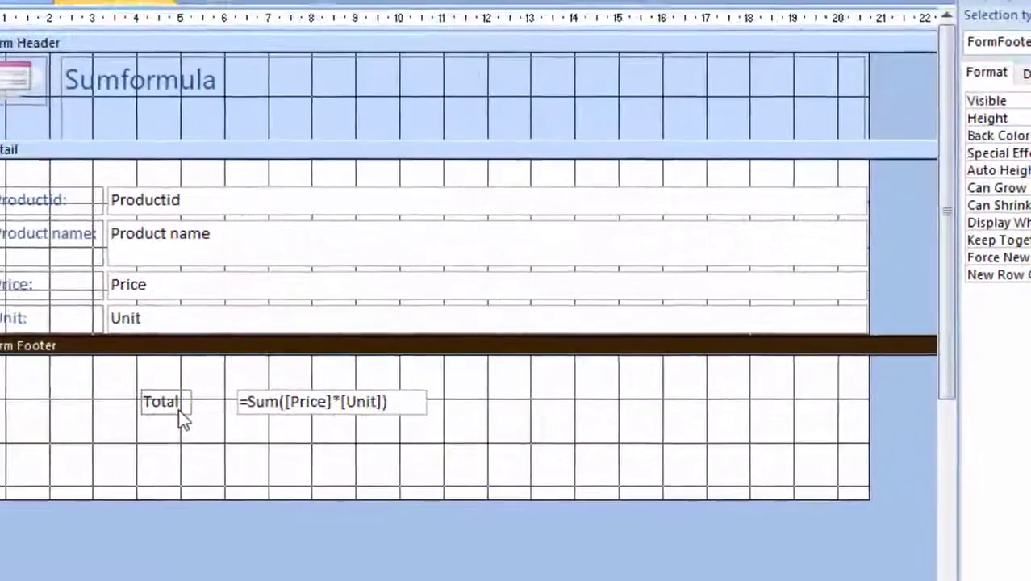
left_click(183, 413)
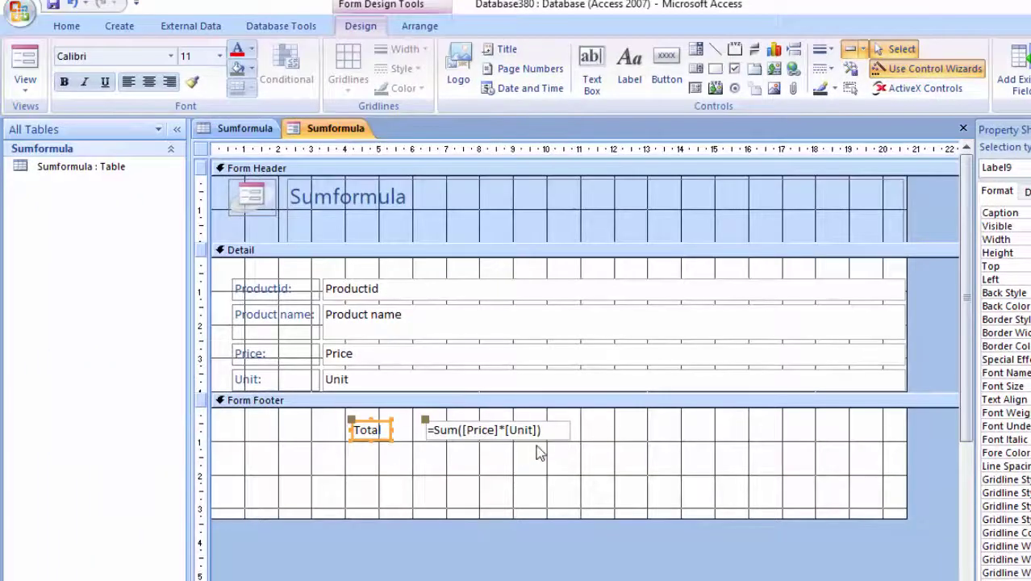